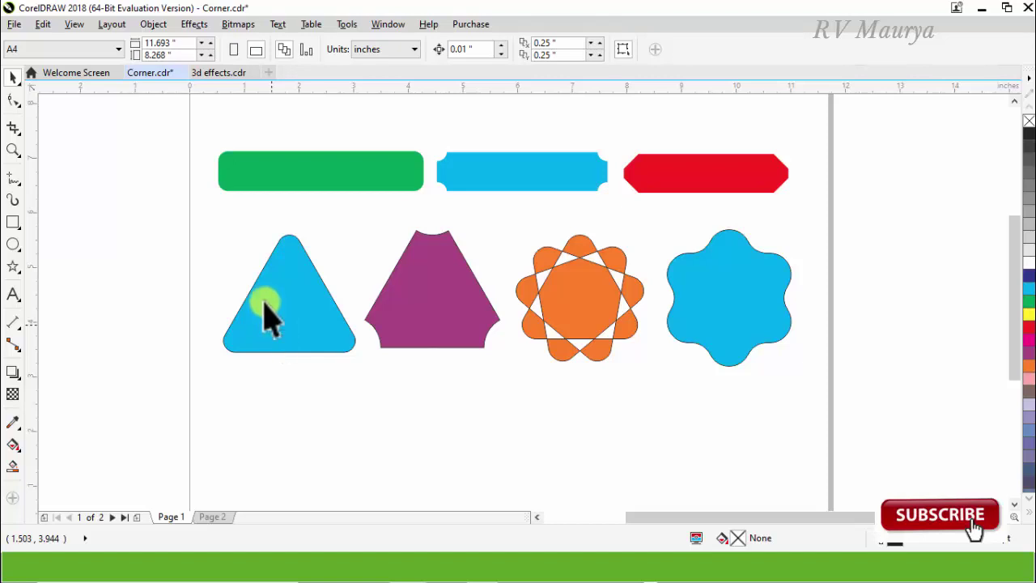
Draw a polygon about 1.55 in wide below the row of shapes and set it to 3 sides.
click(18, 271)
click(50, 267)
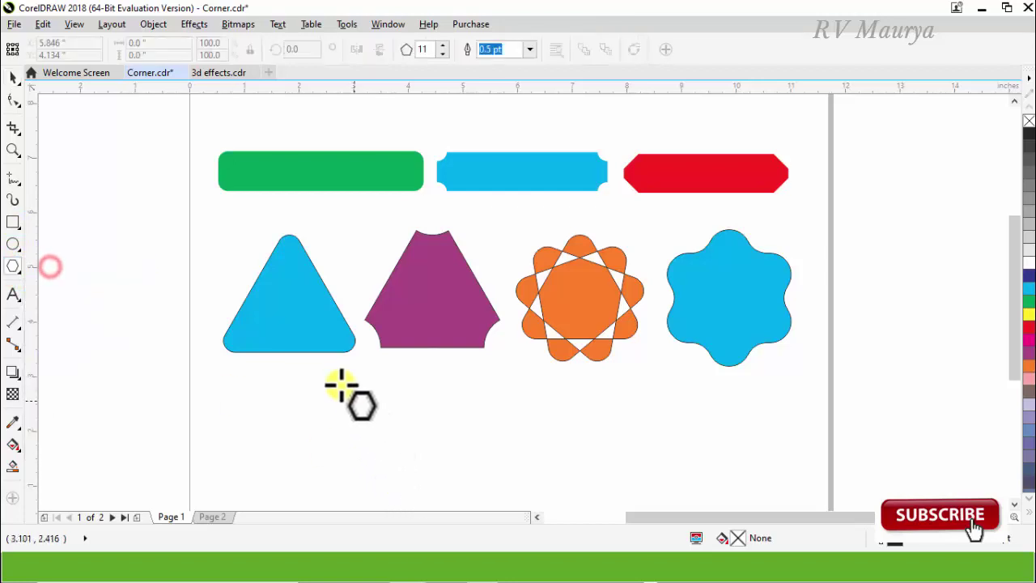
drag(341, 385, 426, 466)
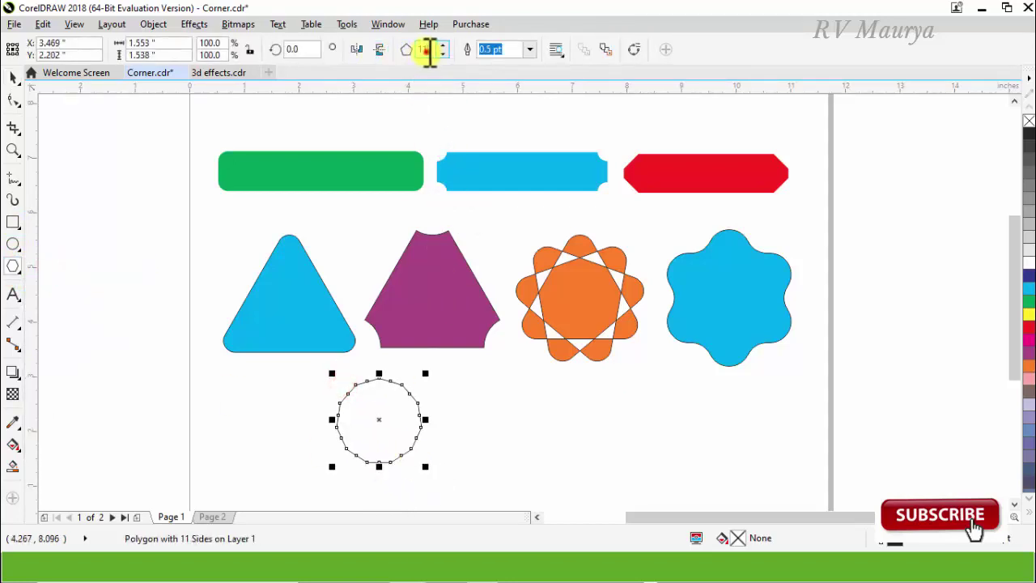
text(3)
key(Return)
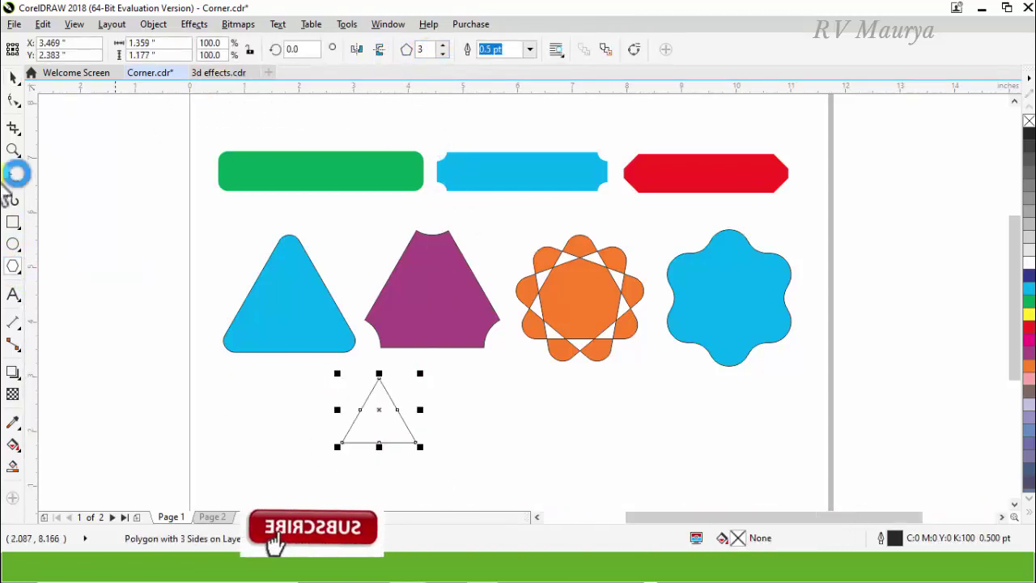
Try moving the small triangle's apex node inward with the Shape tool, and undo the move.
click(12, 99)
scroll(398, 416, up, 3)
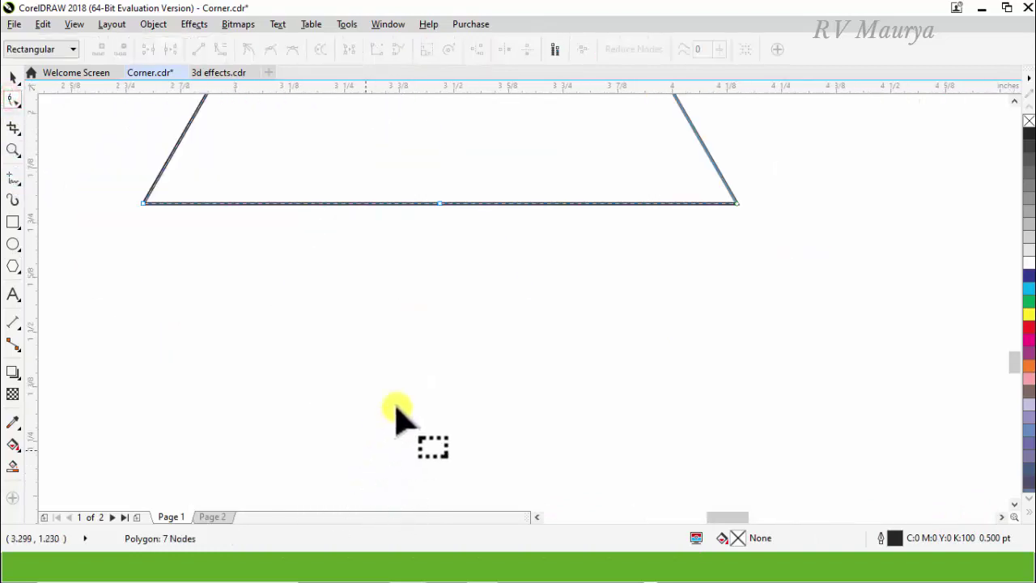
scroll(446, 405, down, 2)
scroll(448, 232, up, 2)
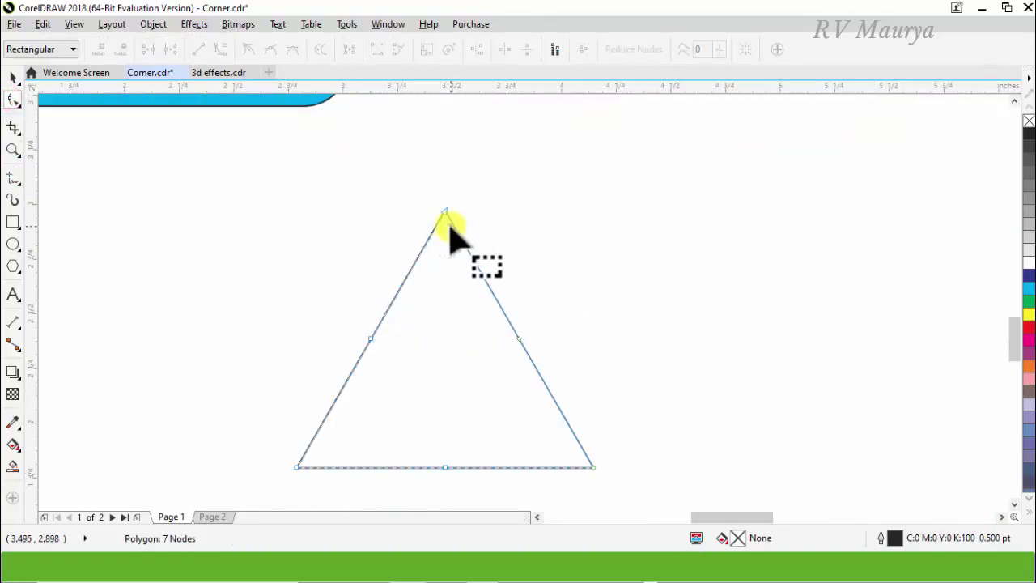
drag(449, 224, 491, 311)
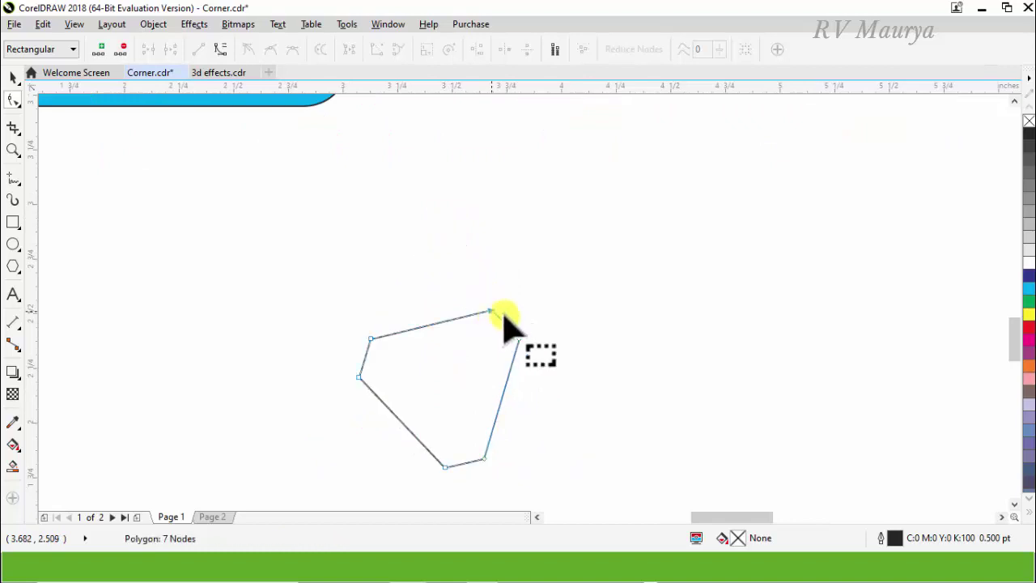
key(ctrl+z)
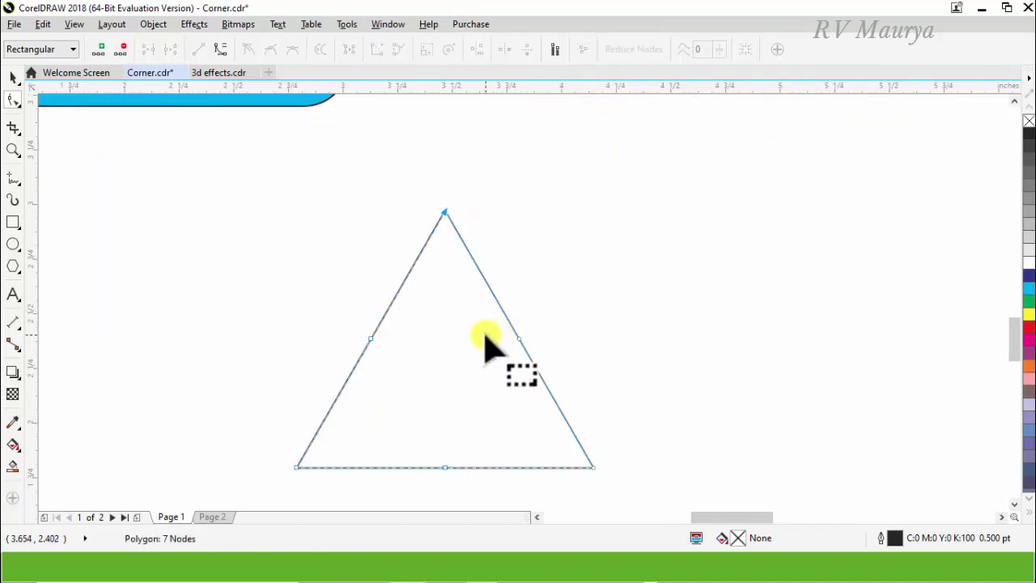
Convert the small triangle to curves and add a node on each side of its apex.
scroll(451, 224, up, 2)
click(451, 222)
double_click(450, 222)
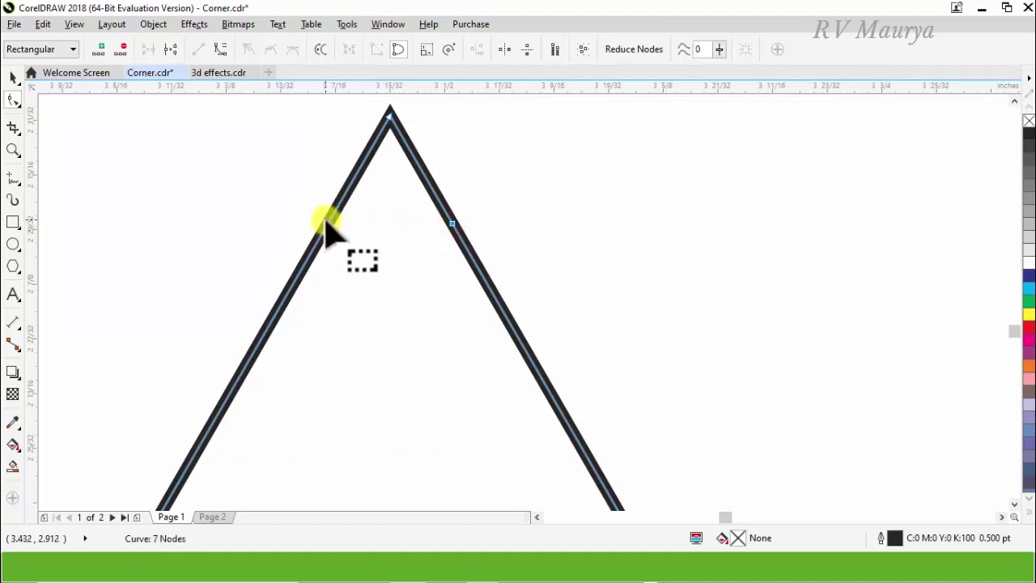
double_click(330, 222)
scroll(404, 237, up, 2)
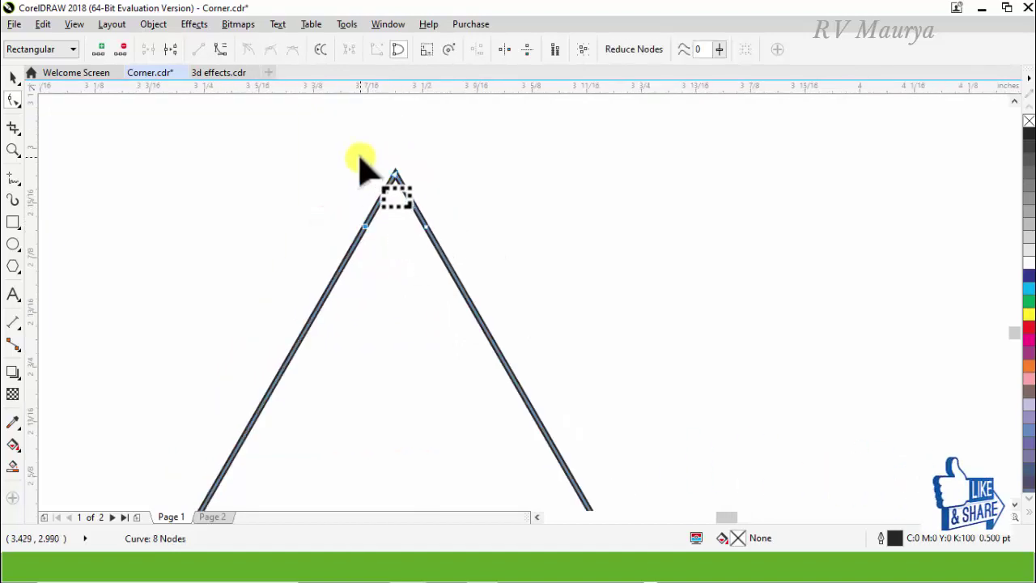
scroll(368, 184, left, 1)
Convert the segments around the triangle's apex to curves and delete the apex node to round the corner.
drag(310, 157, 550, 271)
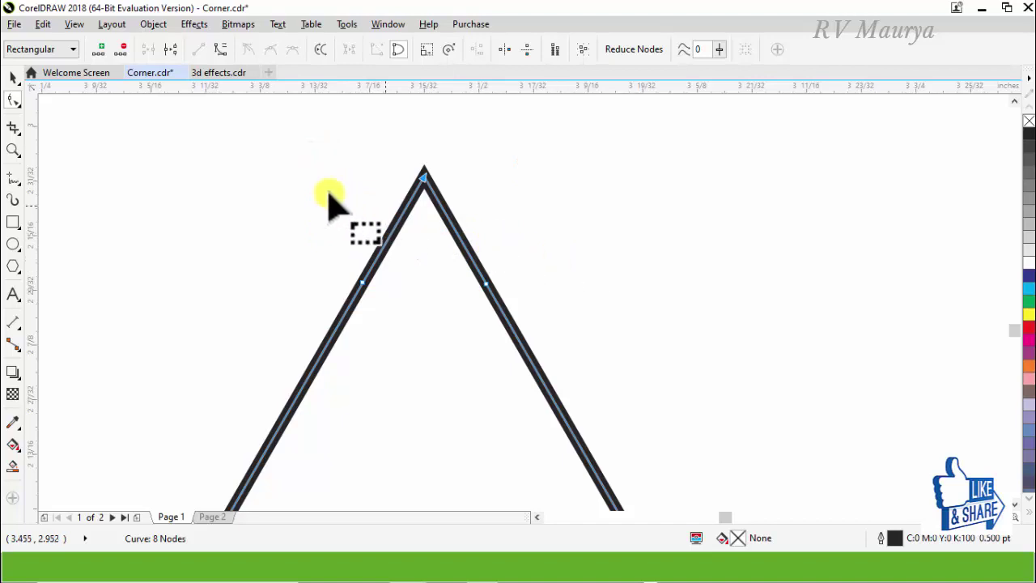
click(225, 51)
drag(474, 156, 384, 203)
key(Delete)
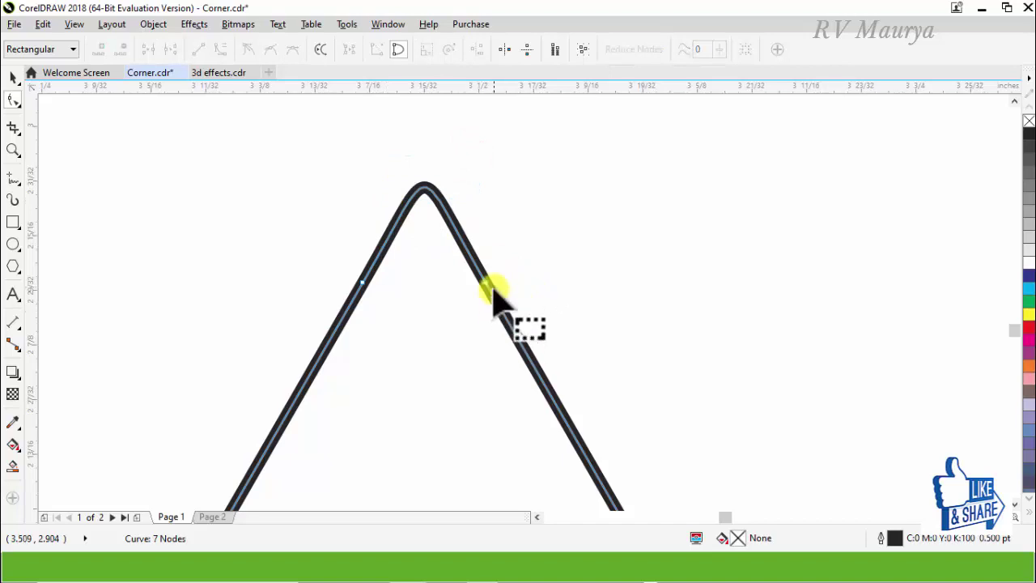
Widen the rounded apex by moving its two neighbouring nodes farther down the triangle's sides.
drag(485, 285, 504, 324)
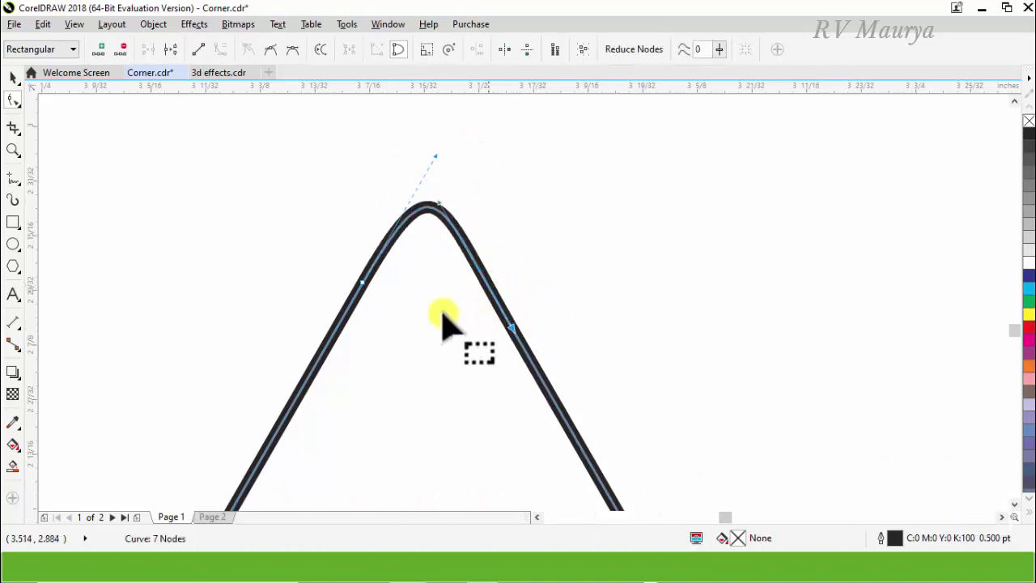
mouse_move(364, 279)
mouse_down()
mouse_move(343, 317)
mouse_move(381, 289)
mouse_up()
click(328, 240)
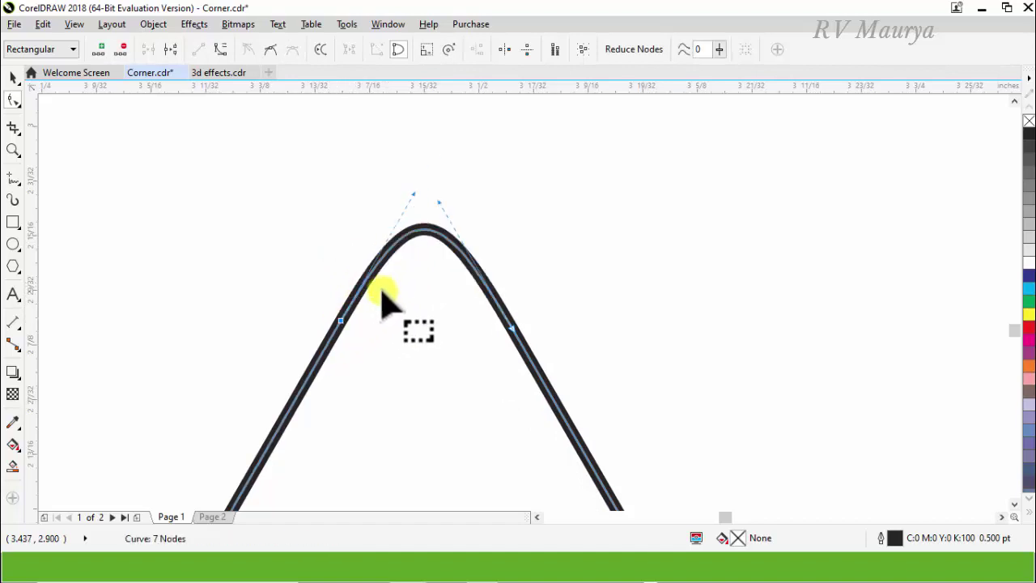
key(space)
scroll(437, 208, down, 5)
click(438, 254)
scroll(441, 271, down, 3)
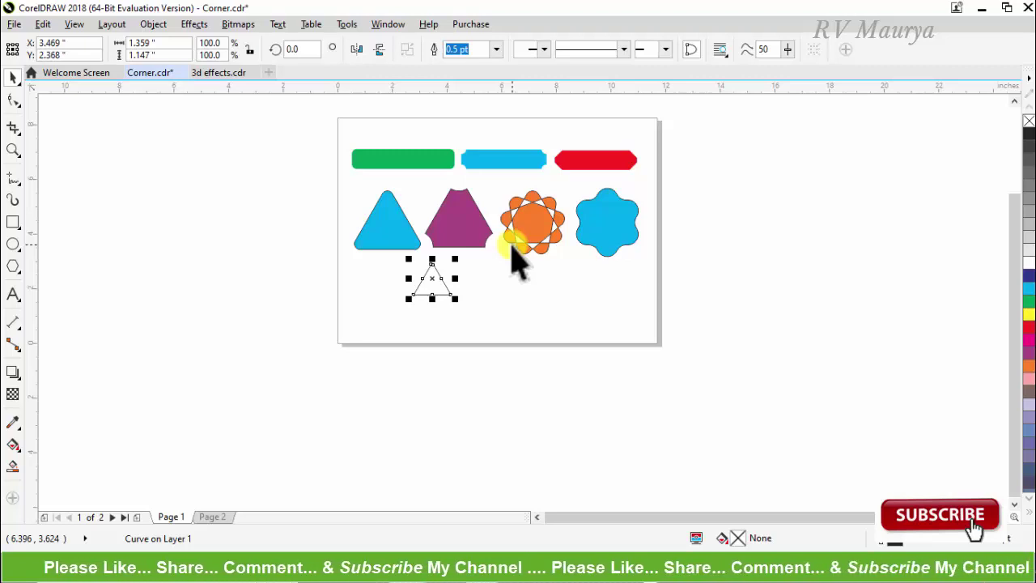
Draw a rectangle about 2.03 by 1.86 in near the upper-left corner of the page on Page 2.
key(Page_Down)
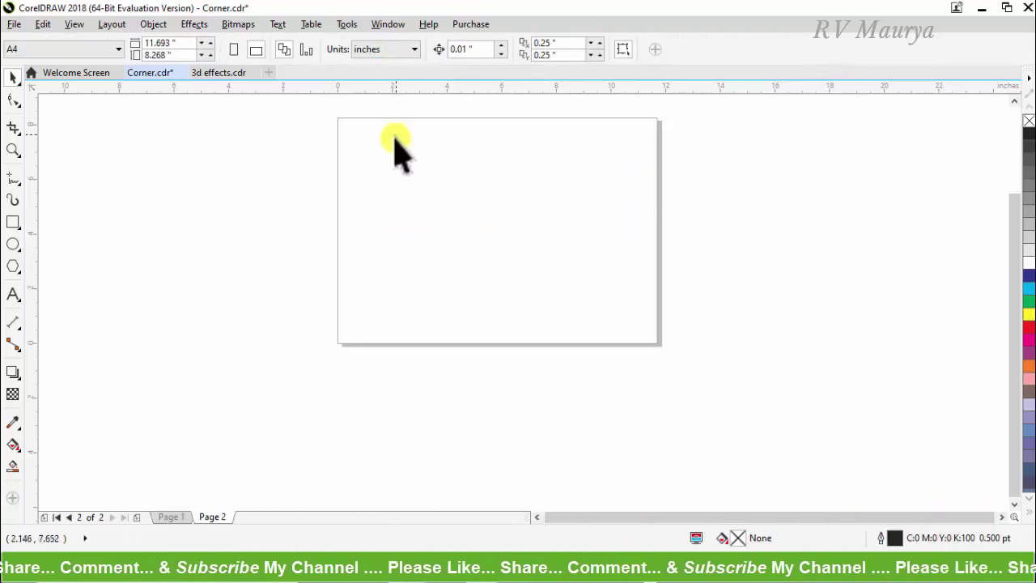
click(13, 221)
drag(361, 148, 420, 202)
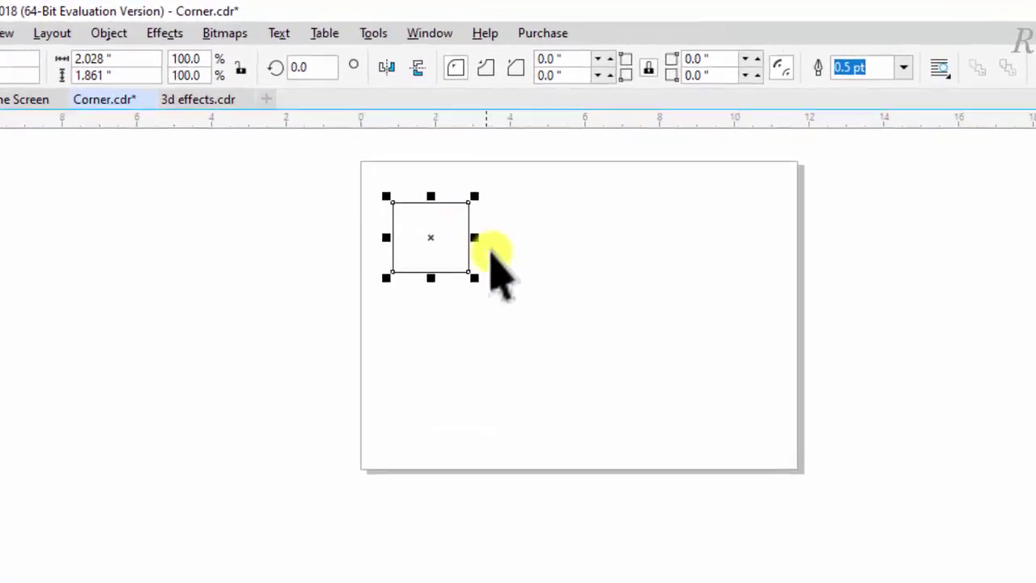
Open the Fillet/Scallop/Chamfer docker.
click(442, 36)
mouse_move(492, 364)
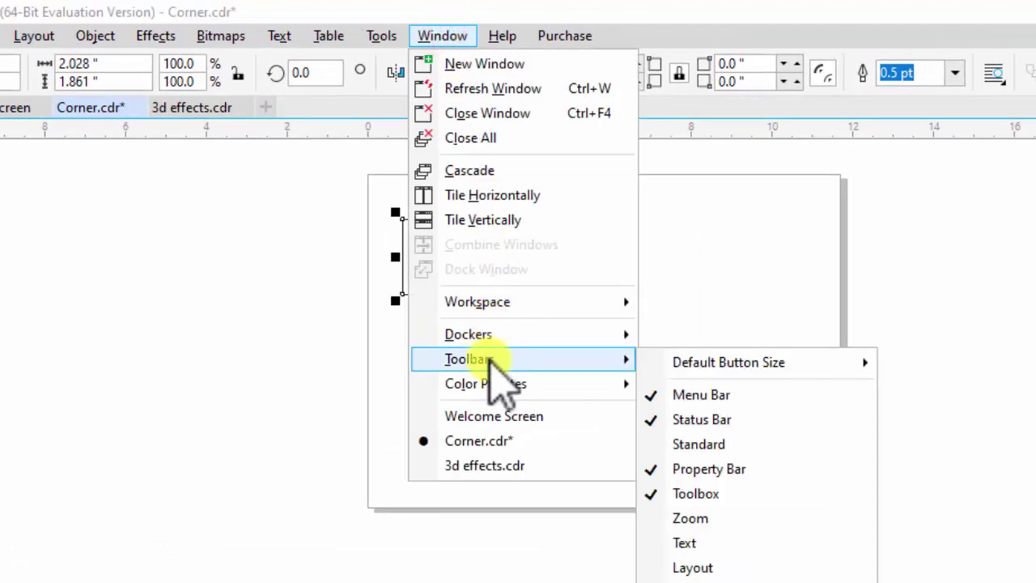
mouse_move(508, 334)
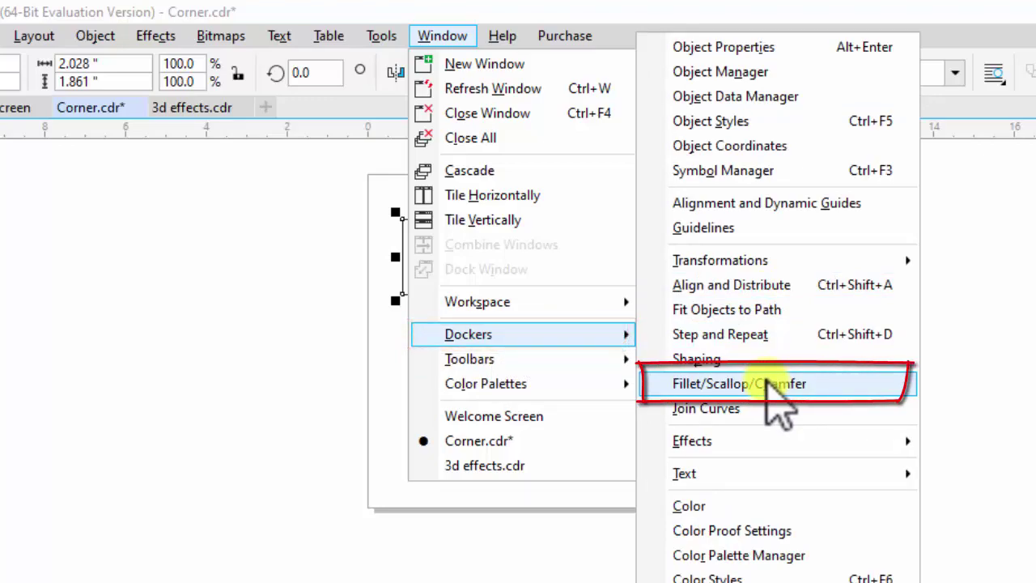
click(766, 382)
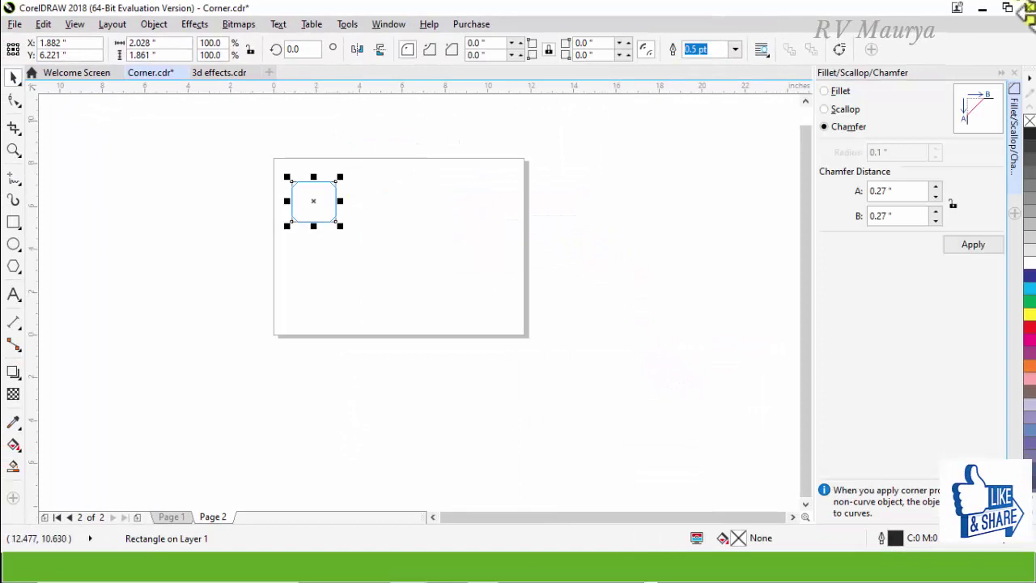
Apply a fillet with a 0.1 in radius to the rectangle's corners.
click(840, 91)
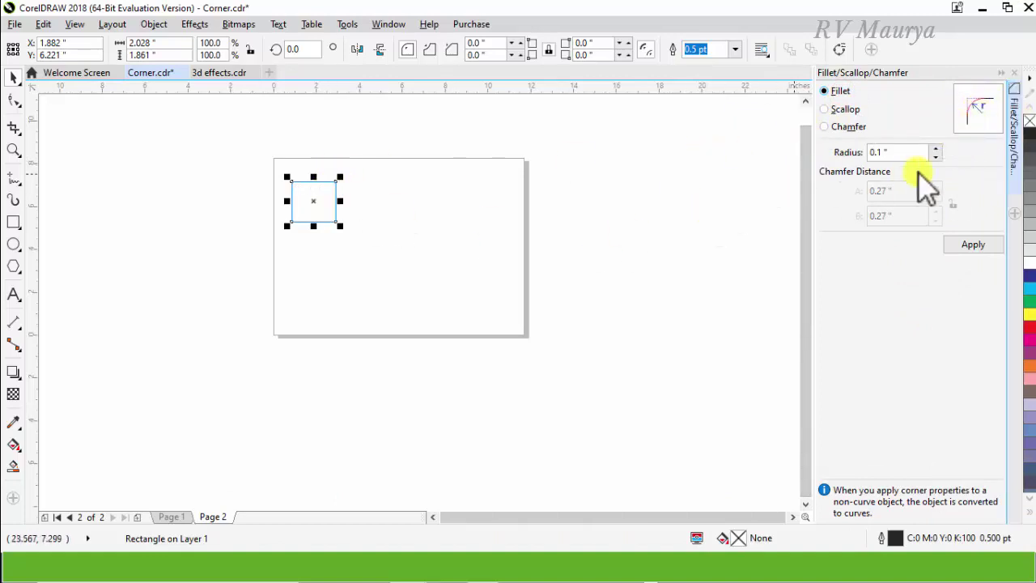
click(967, 244)
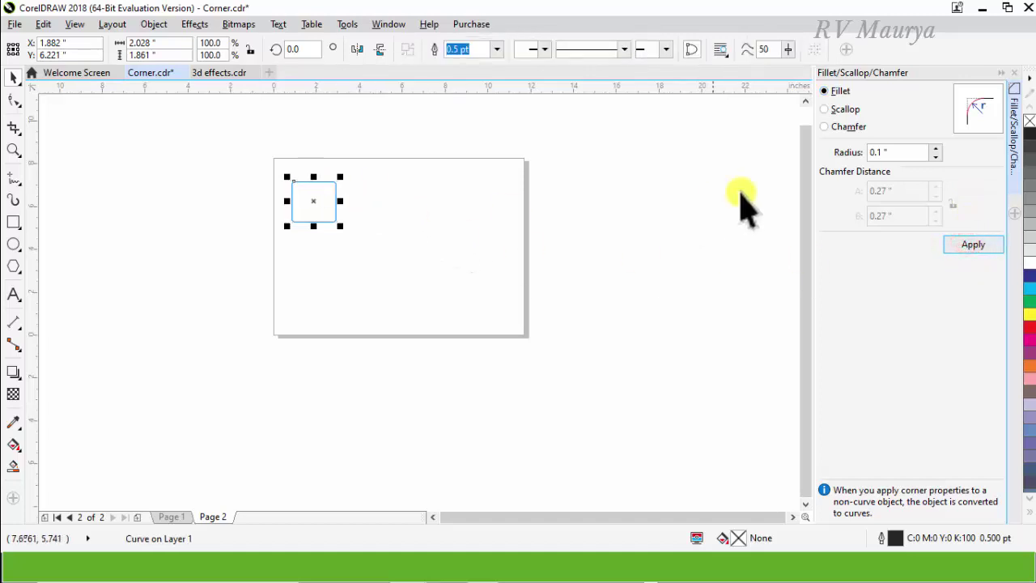
scroll(310, 192, up, 5)
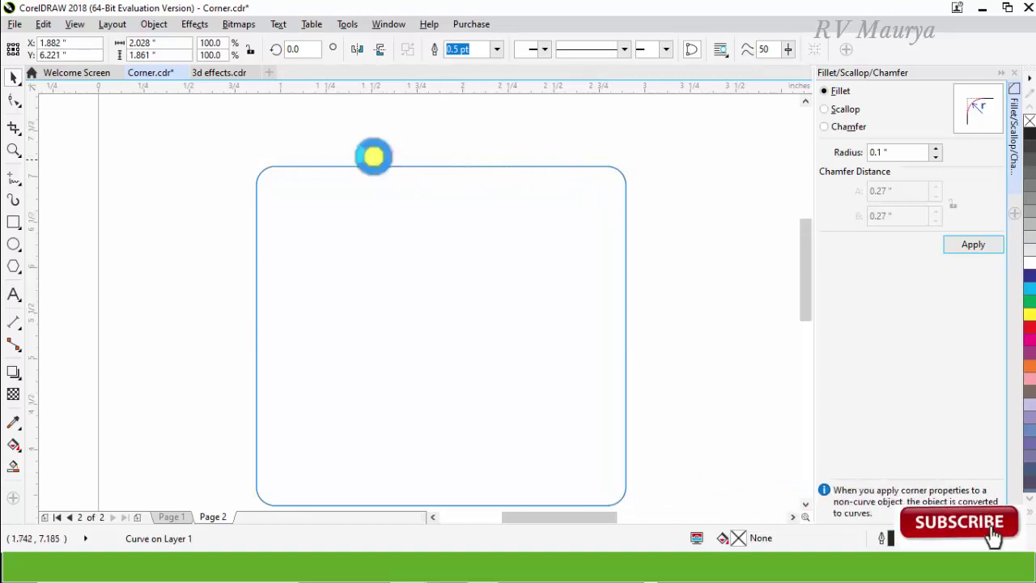
scroll(381, 162, down, 6)
scroll(493, 167, up, 2)
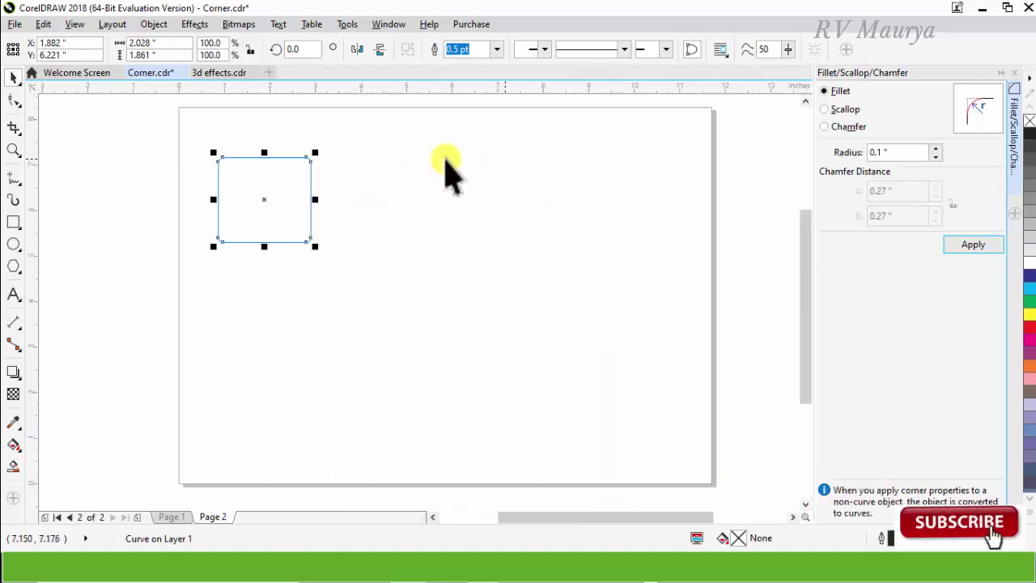
Draw a 1.55 by 1.75 in rectangle beside the rounded one, duplicate it into a row of four, and copy the row below.
click(13, 221)
key(ctrl+d)
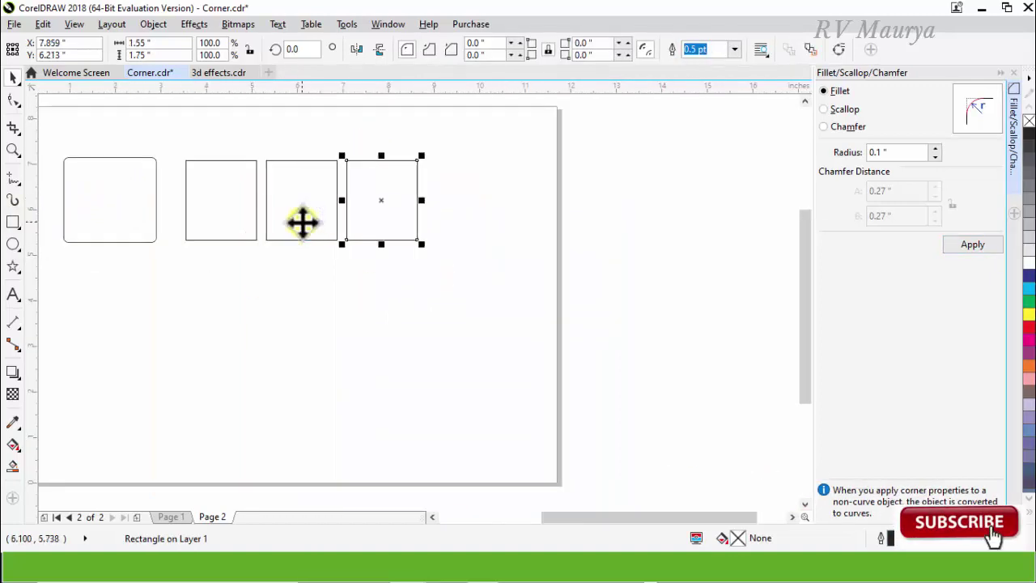
key(ctrl+d)
drag(167, 134, 505, 314)
drag(465, 178, 453, 273)
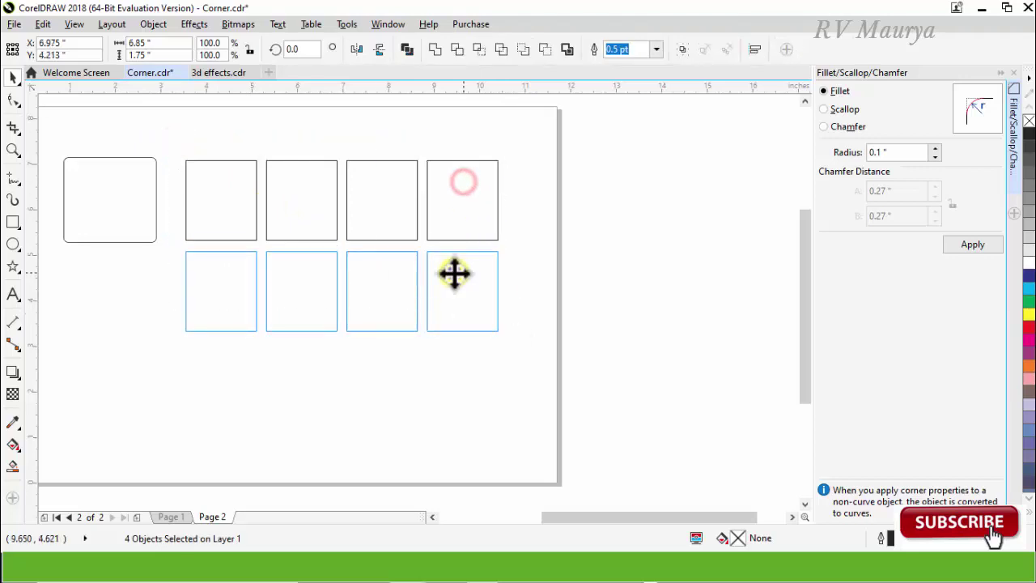
Apply a 0.1 in fillet to all four rectangles of the upper row.
drag(174, 136, 546, 320)
scroll(278, 185, up, 2)
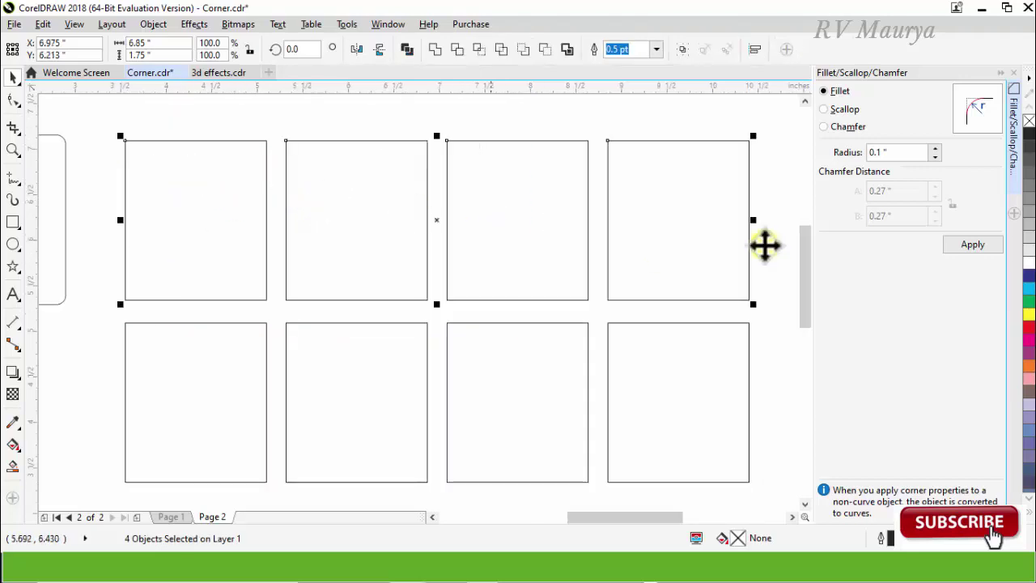
click(974, 245)
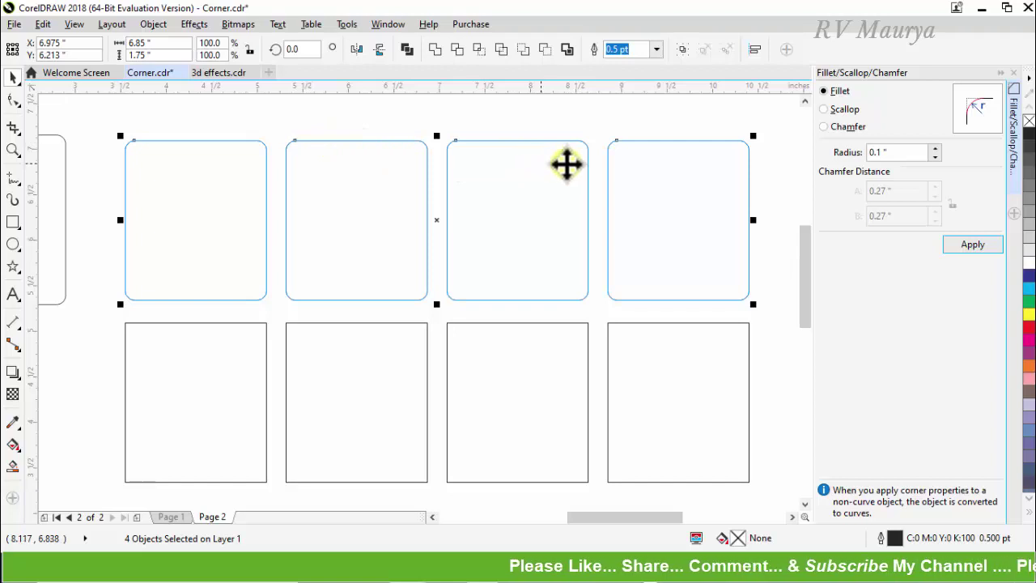
Set the fillet radius to 0.2 in and try applying it to the already rounded upper row.
click(908, 149)
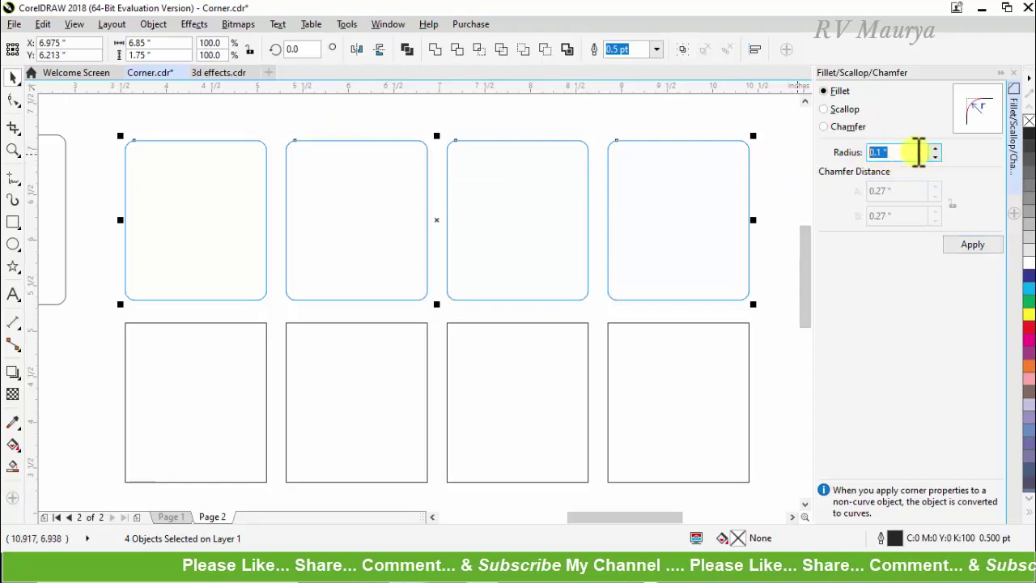
click(935, 149)
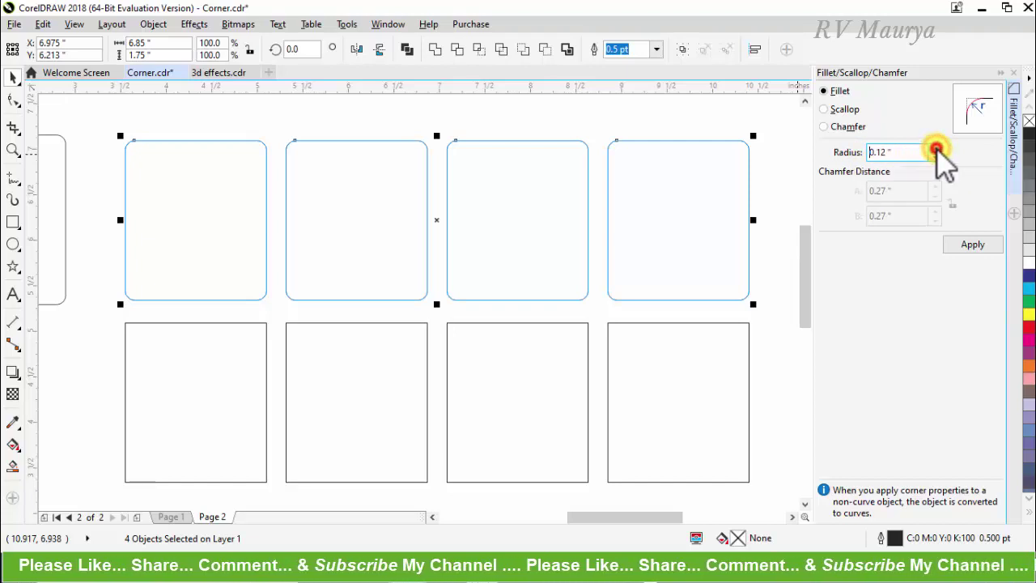
click(936, 149)
click(935, 149)
click(935, 149)
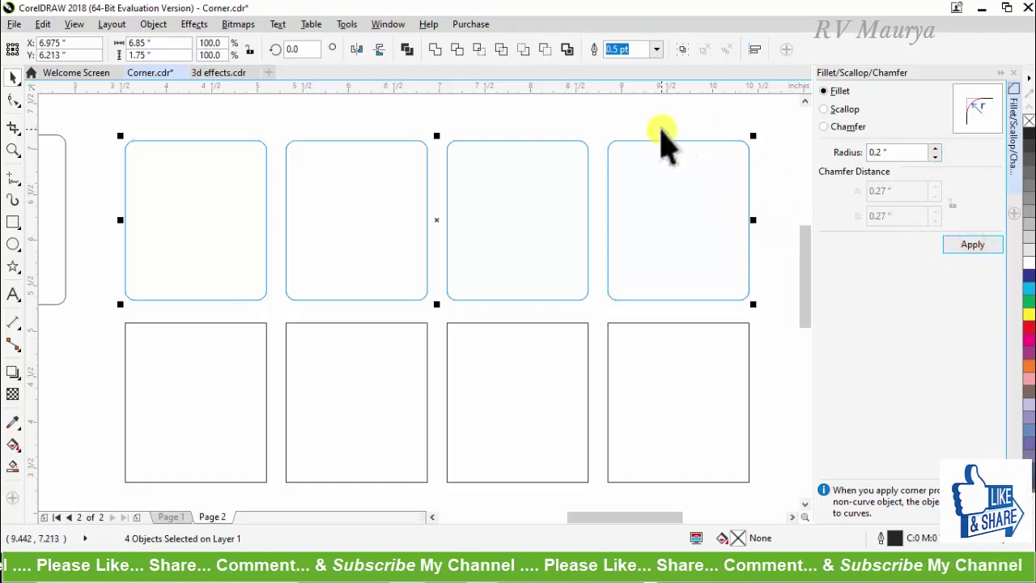
click(705, 116)
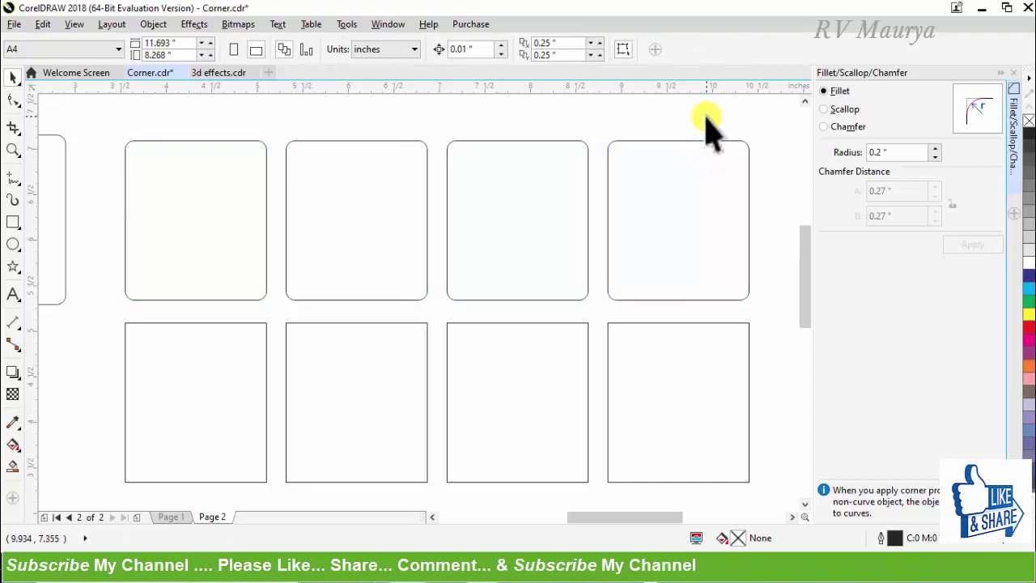
Undo the 0.1 in fillet on the upper row, fillet its rectangles at 0.2 in, and select the fourth one.
key(ctrl+z)
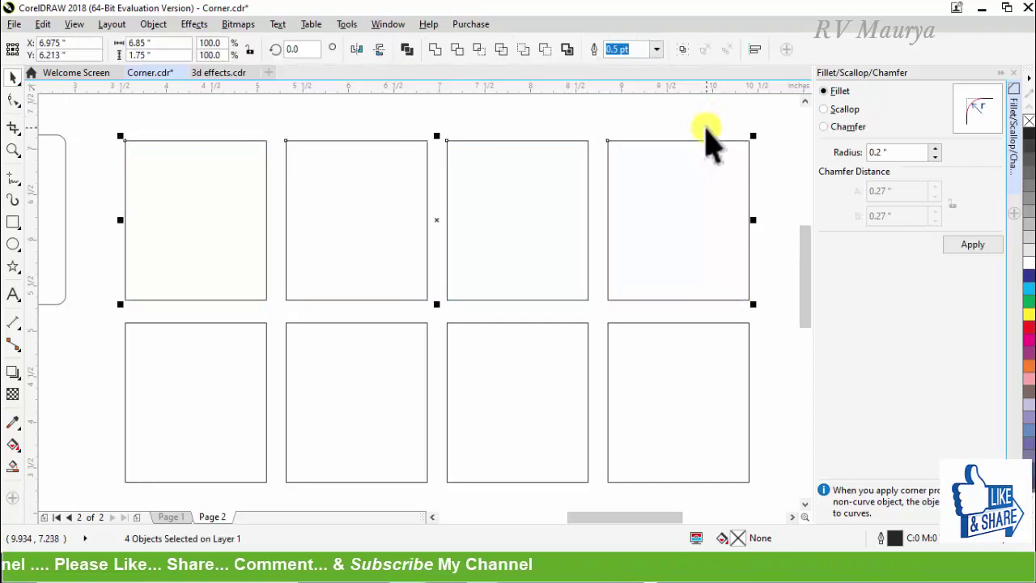
click(962, 242)
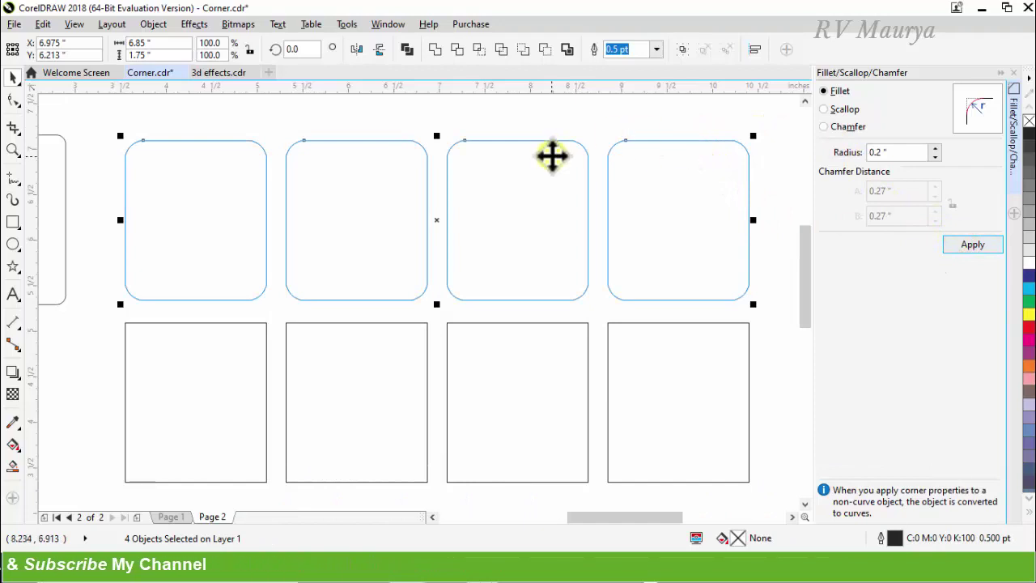
click(603, 131)
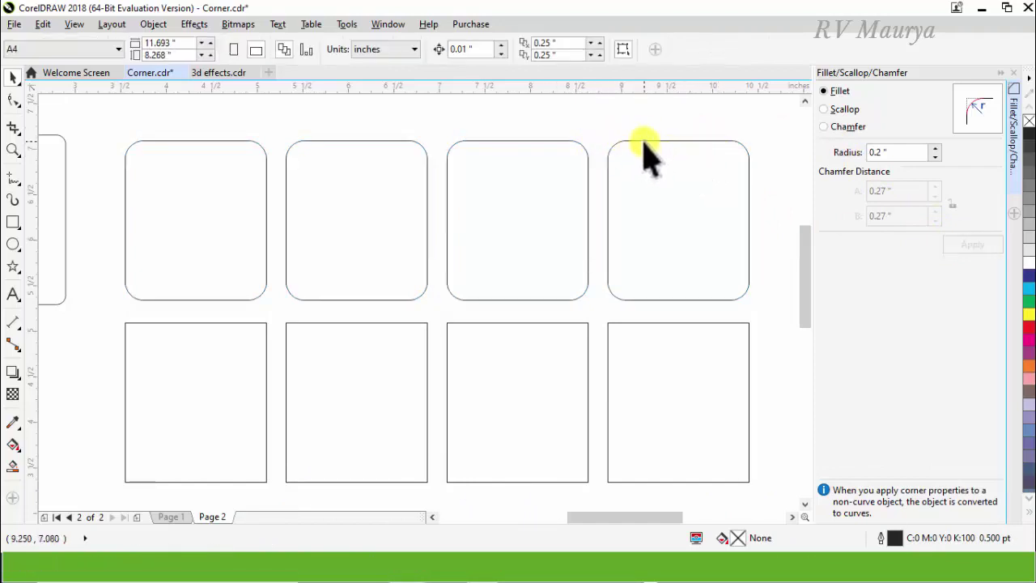
click(643, 143)
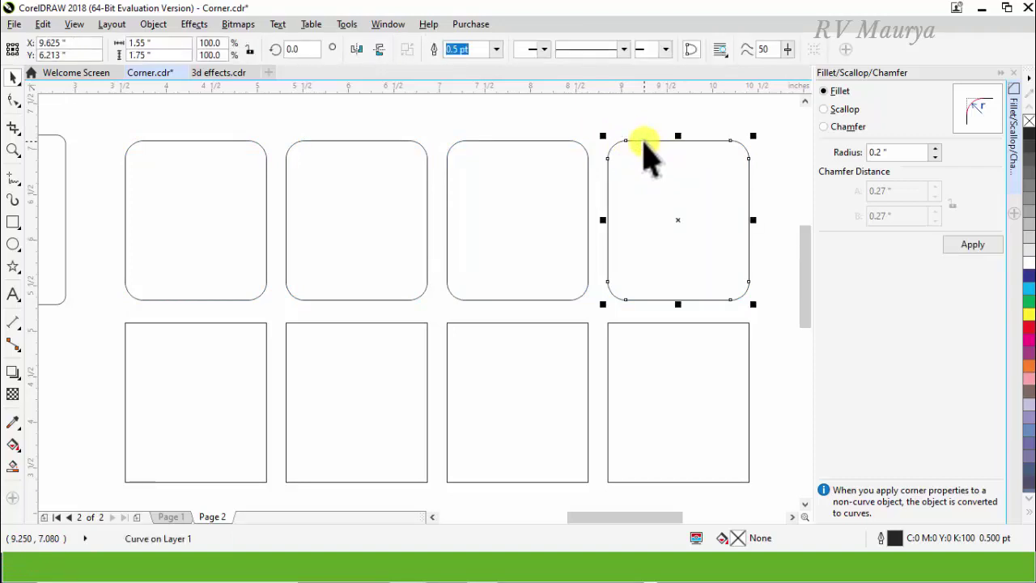
Set the fillet radius to 0.3 in and apply it to the fourth rectangle of the lower row.
click(879, 152)
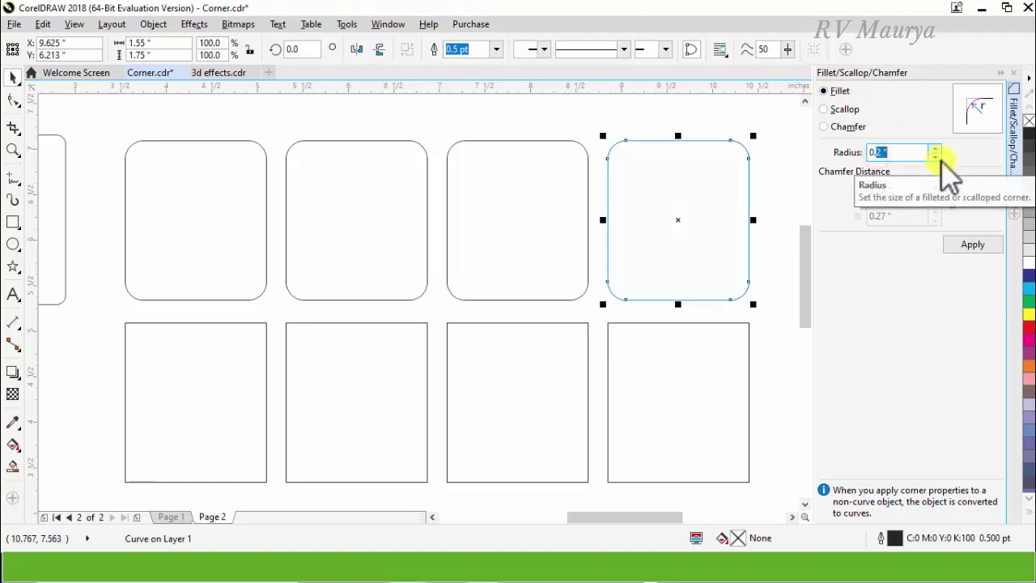
key(Return)
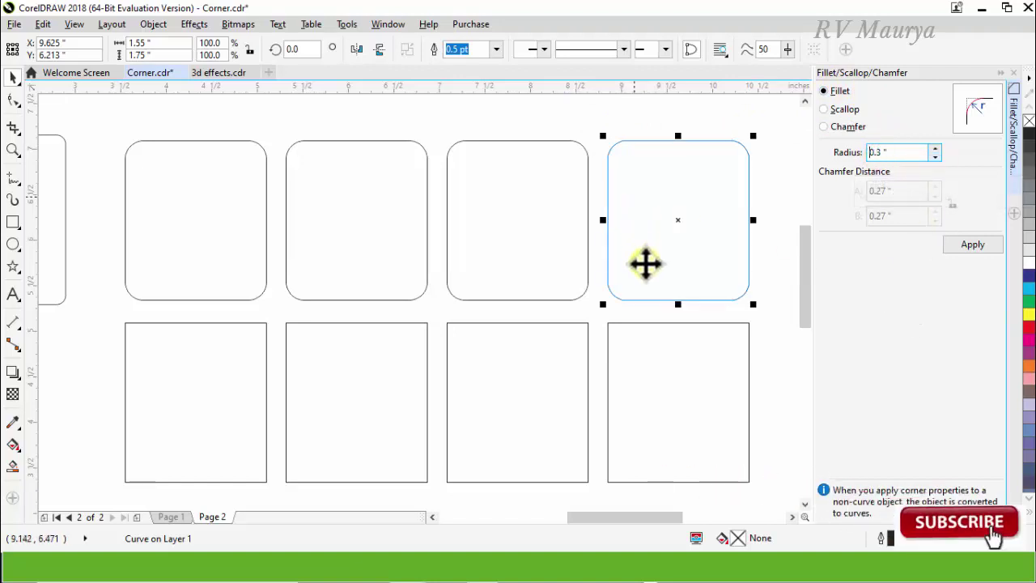
click(688, 358)
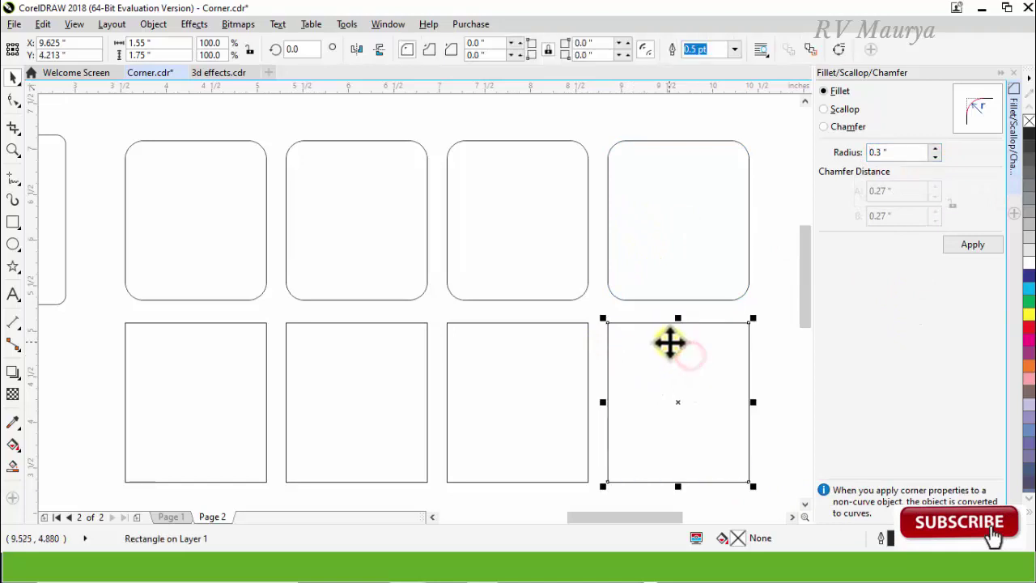
click(671, 342)
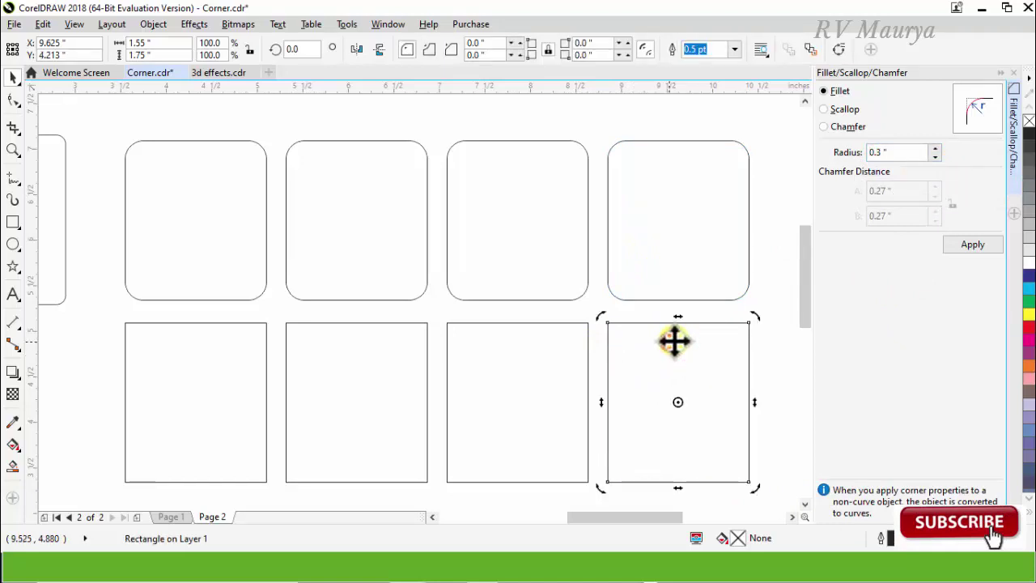
click(973, 245)
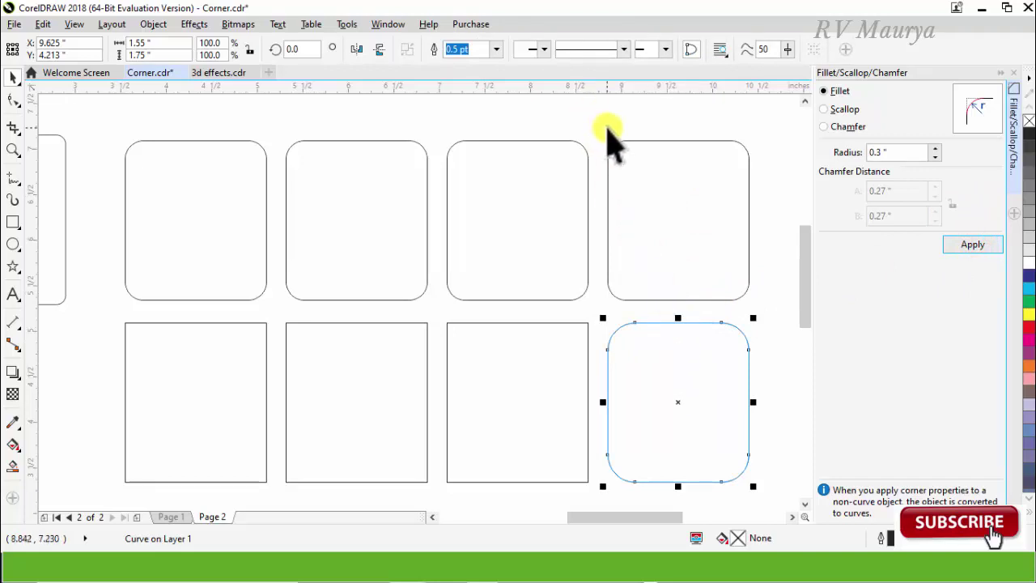
Undo the fillets on the lower row's fourth rectangle and on the whole upper row.
key(ctrl+z)
click(658, 142)
key(ctrl+z)
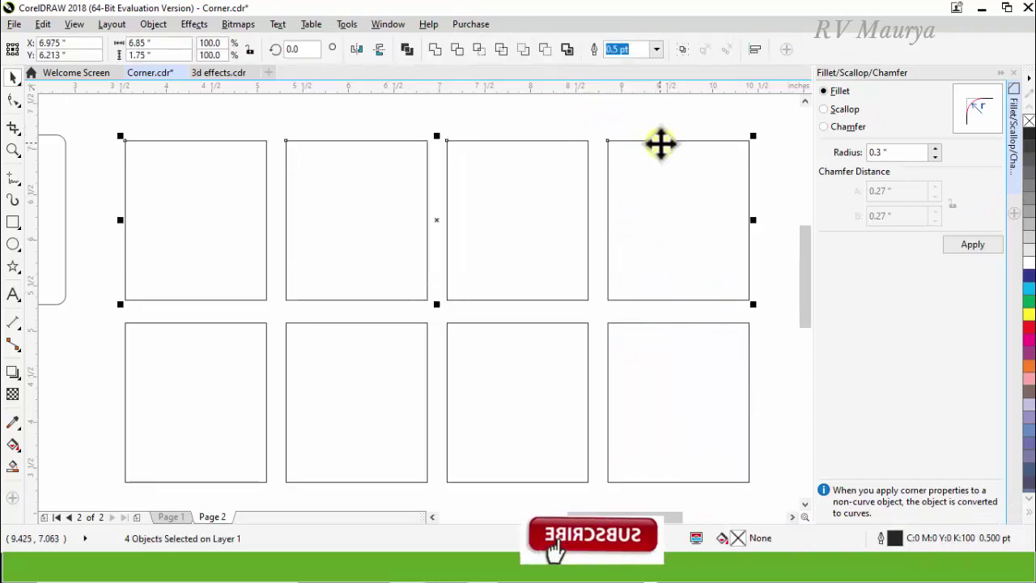
Apply a 0.1 in scallop to the corners of all four upper-row rectangles and deselect them.
click(824, 108)
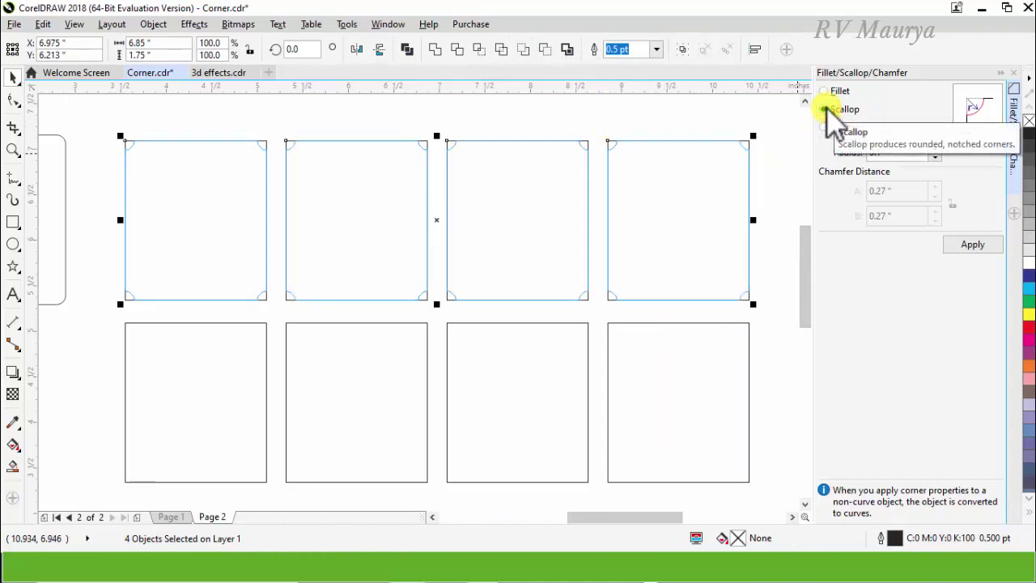
click(968, 245)
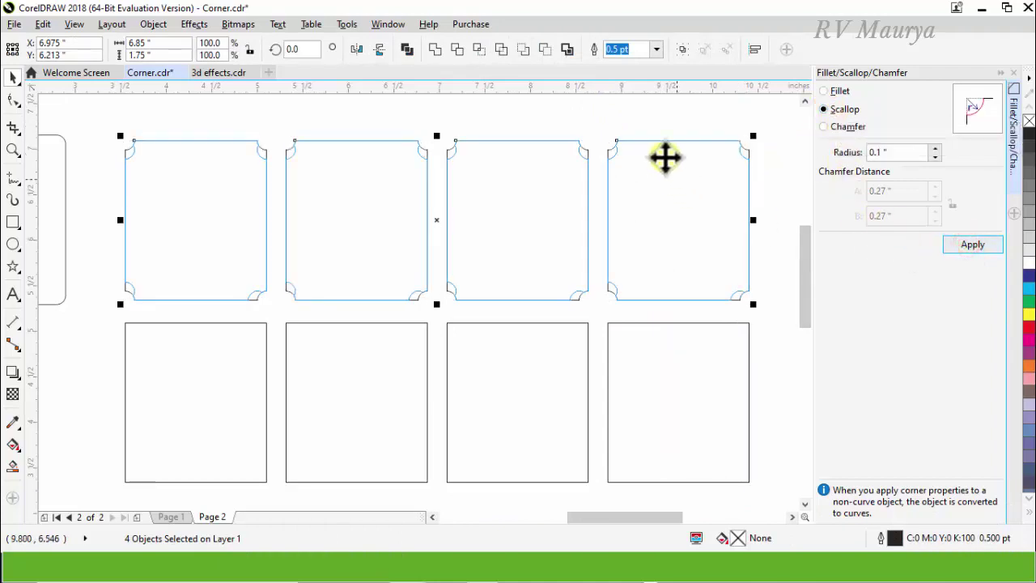
click(676, 123)
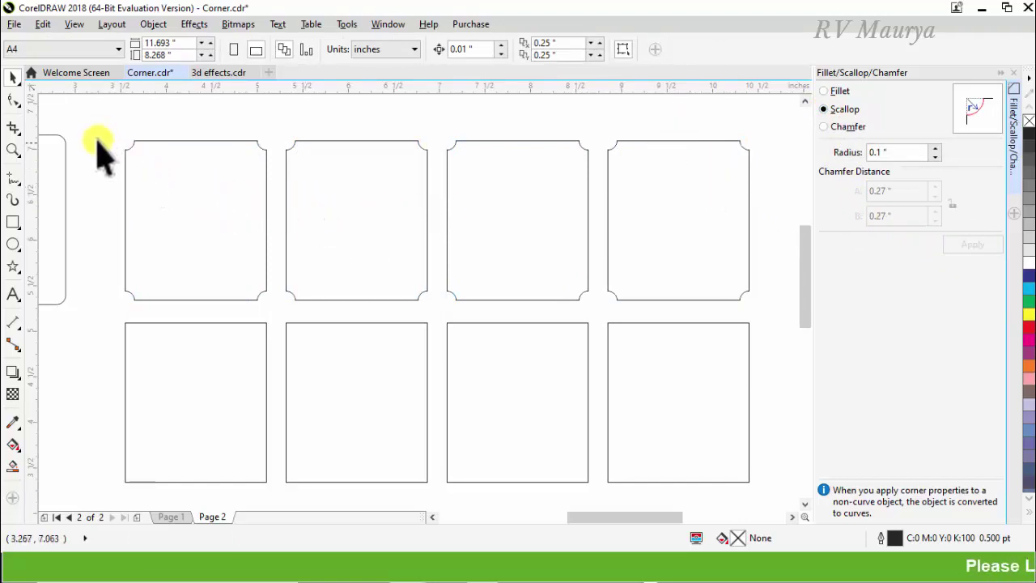
Select the scalloped upper row and try applying a 0.3 in scallop to it.
drag(102, 127, 761, 307)
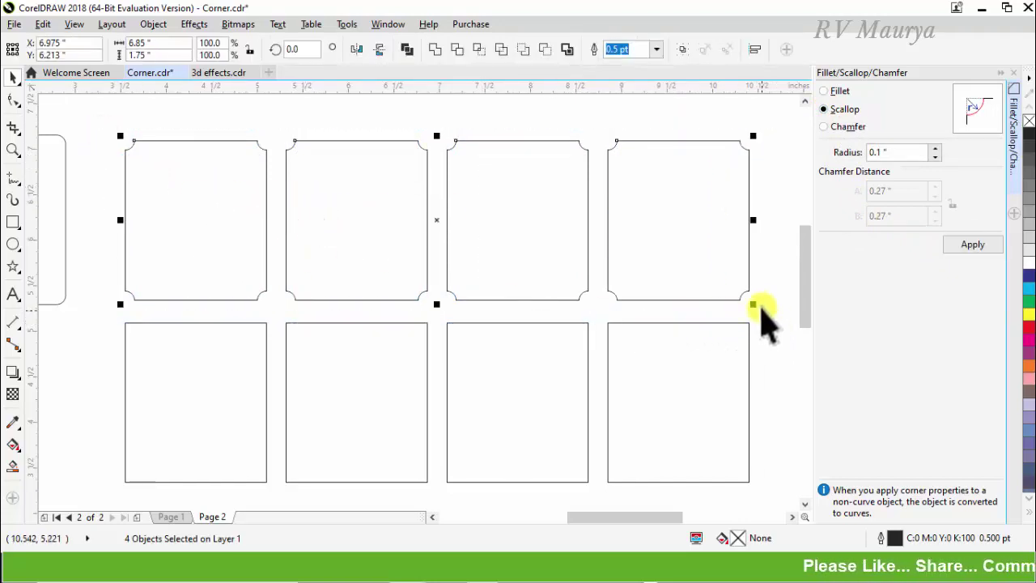
double_click(878, 152)
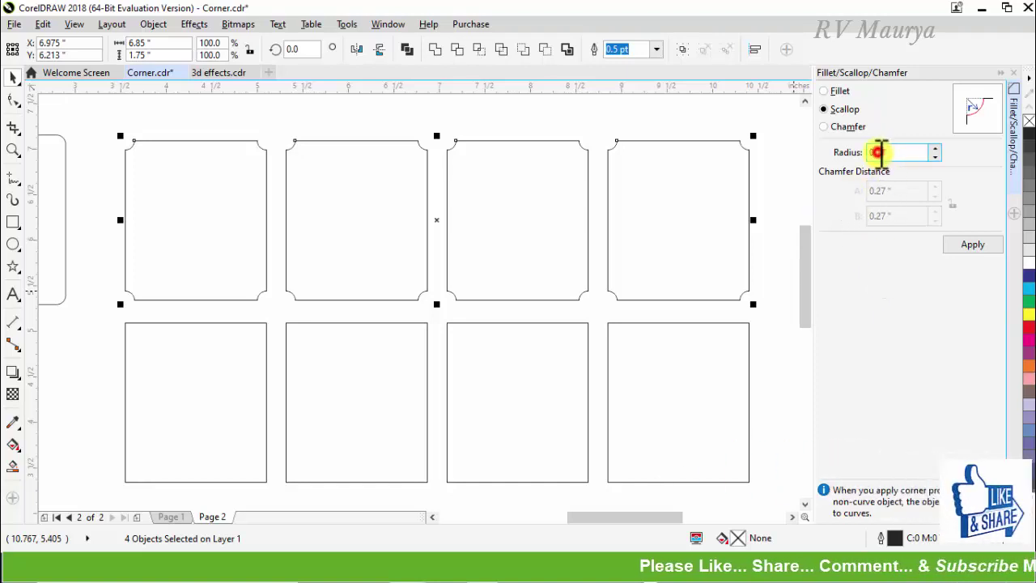
text(0.3)
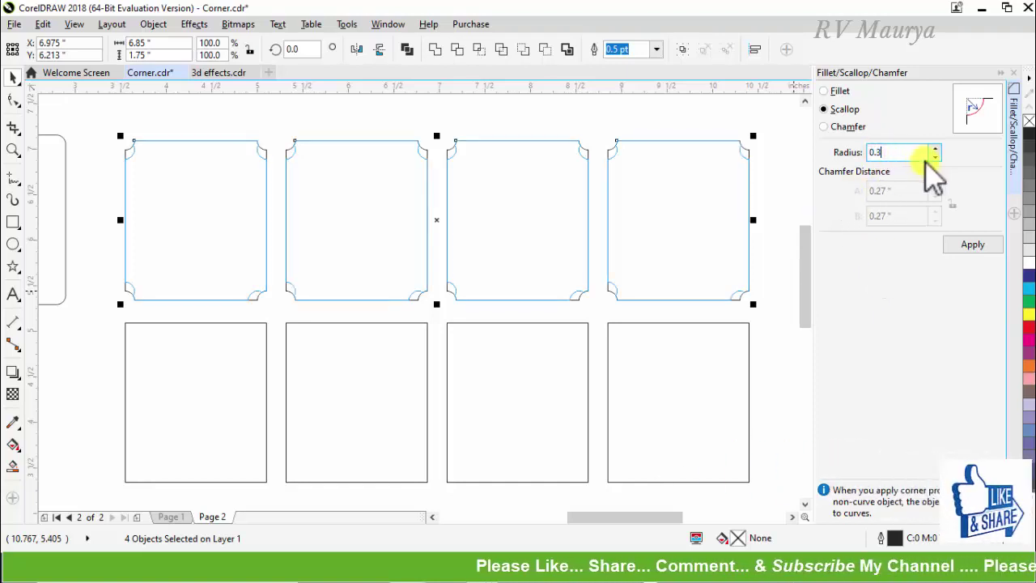
click(971, 245)
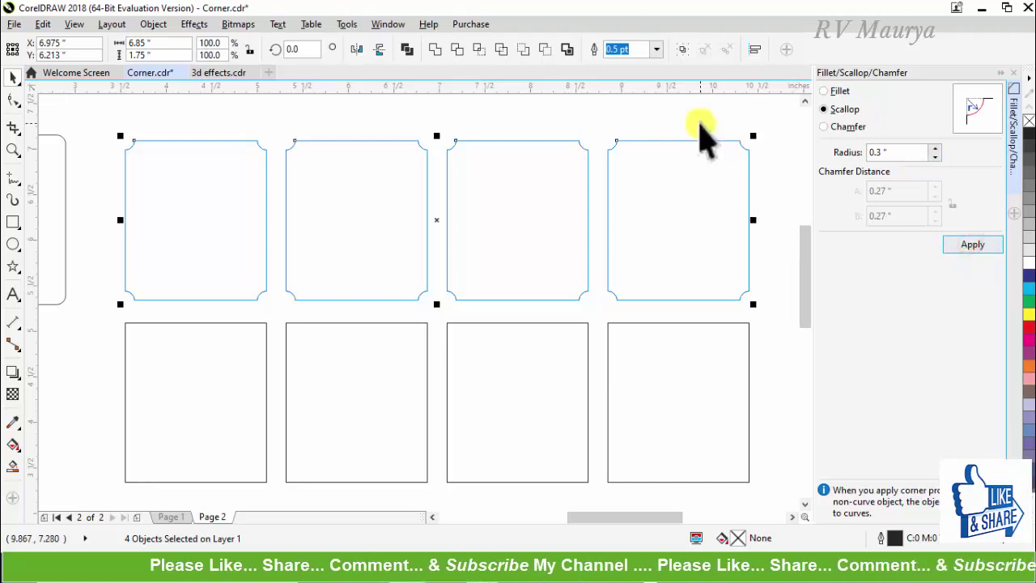
Apply the 0.1 in scallop to the upper row repeatedly to give the shapes wavy edges.
double_click(885, 154)
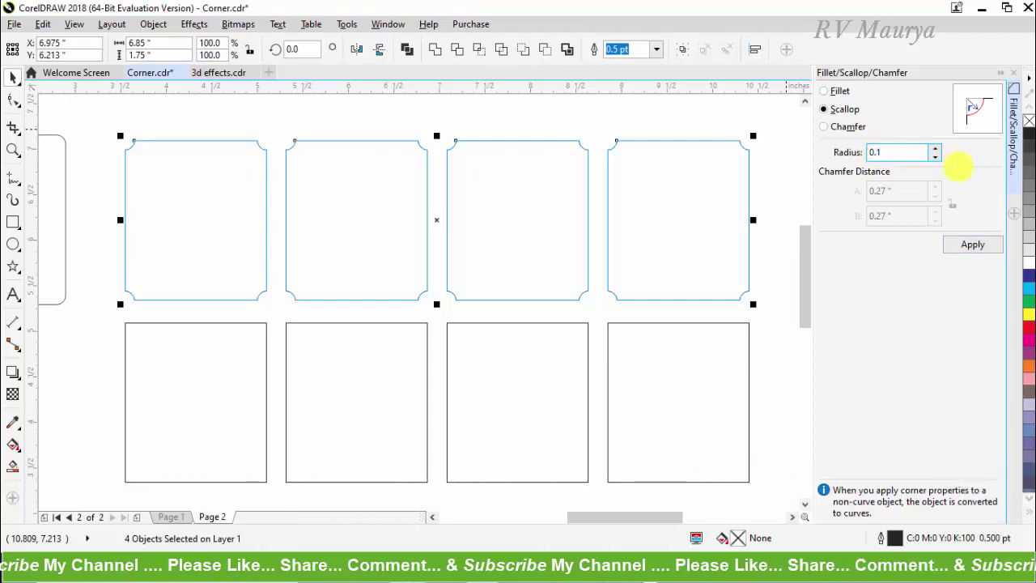
click(960, 242)
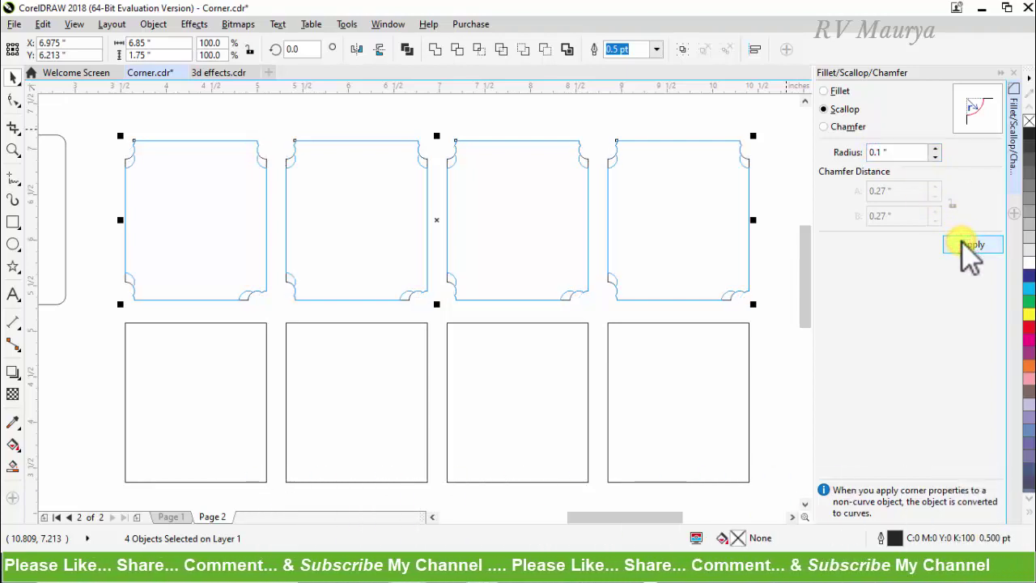
key(ctrl+z)
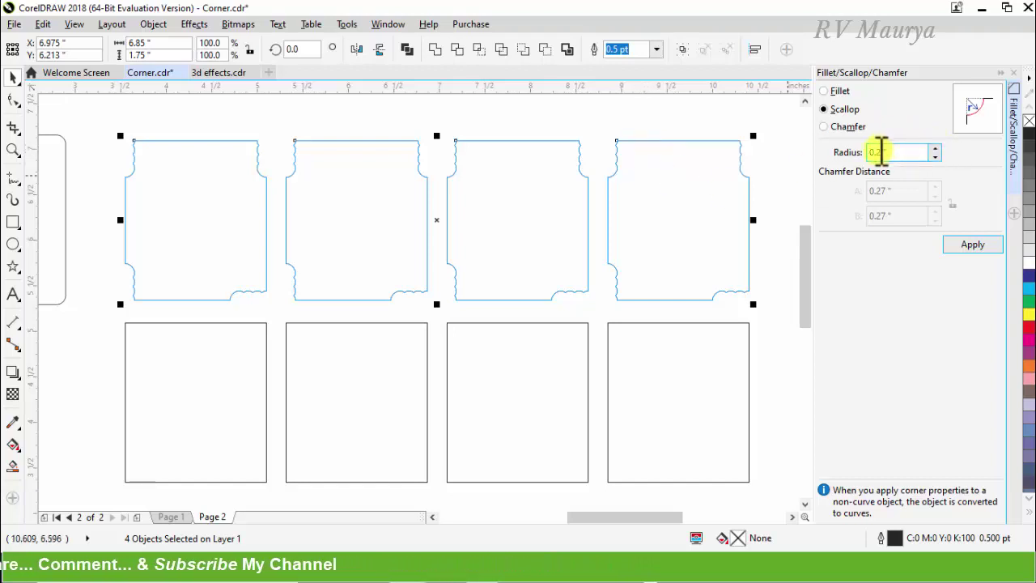
drag(876, 153, 918, 153)
text(0.1)
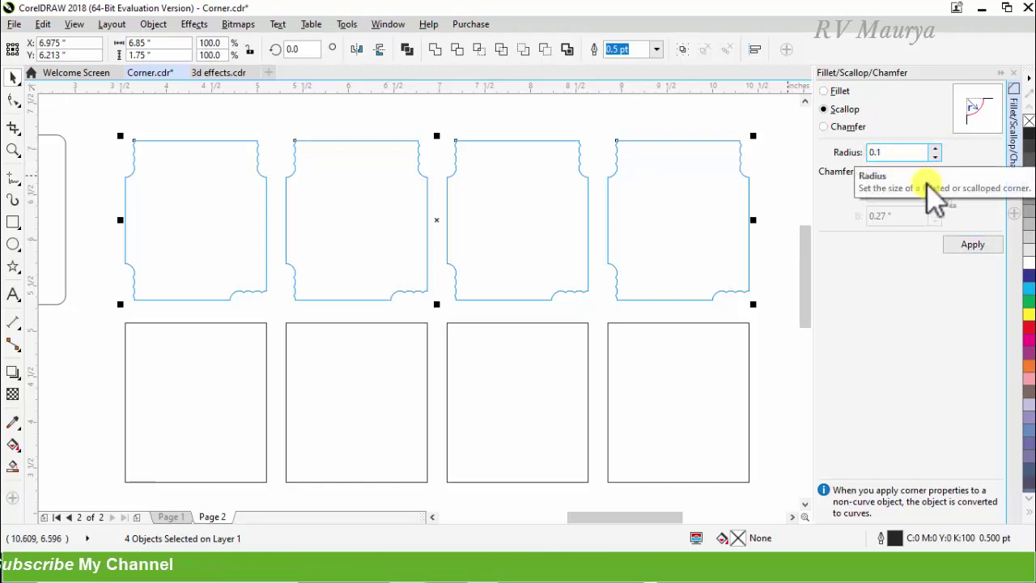
click(974, 246)
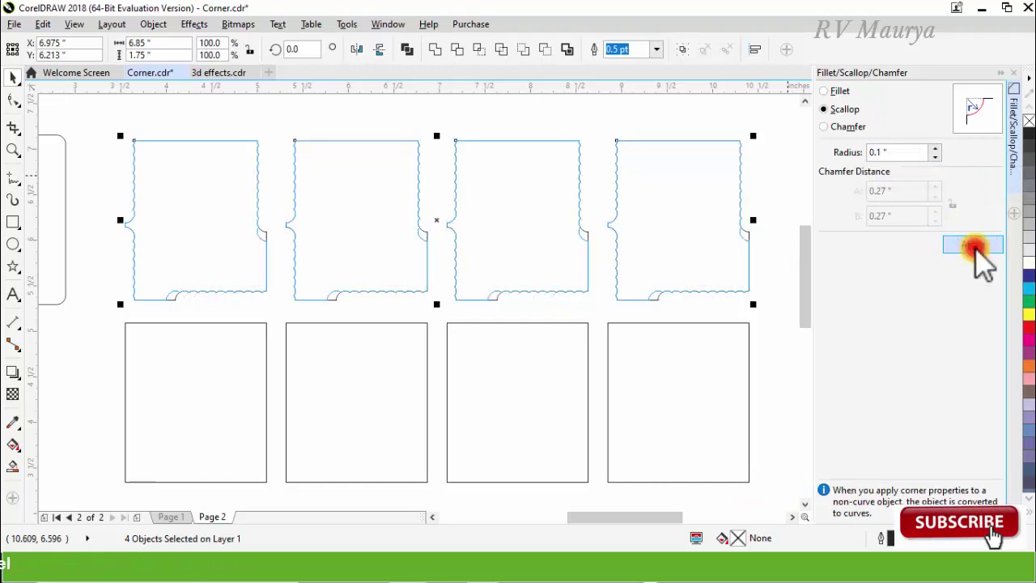
click(974, 246)
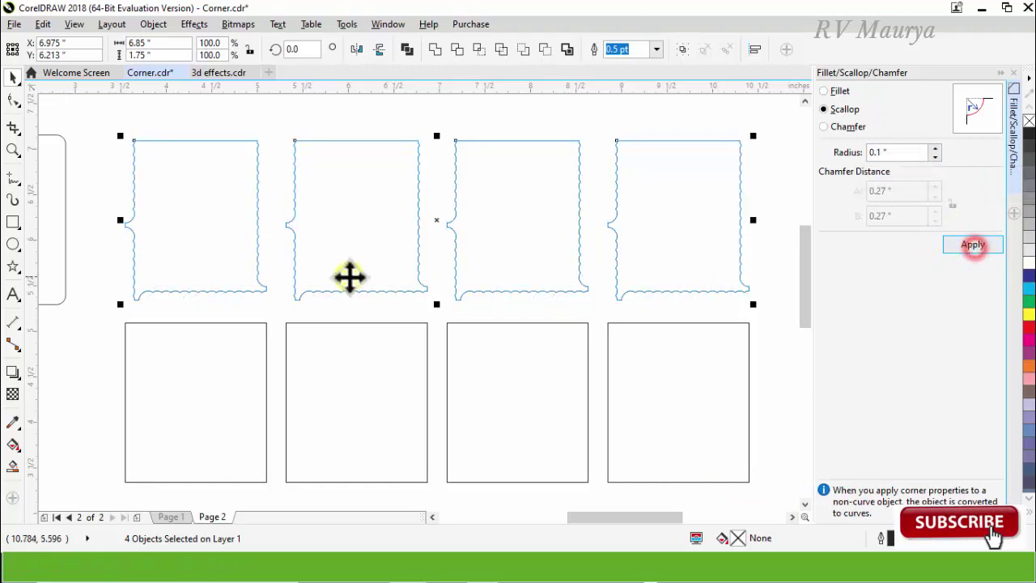
Select the four lower-row rectangles and chamfer their corners with distances A and B of 0.27 in.
scroll(631, 143, down, 2)
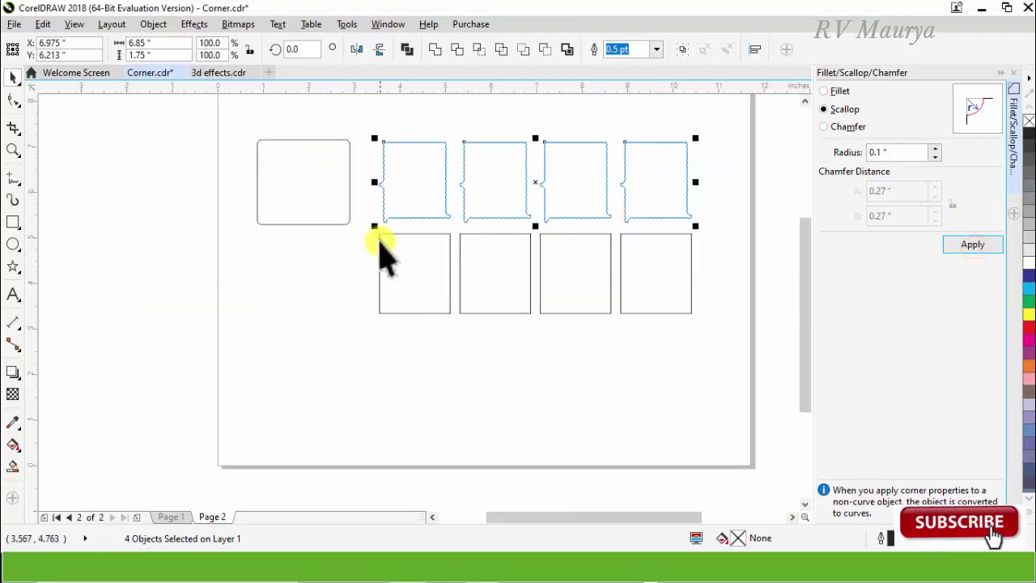
drag(372, 233, 720, 343)
drag(720, 342, 378, 196)
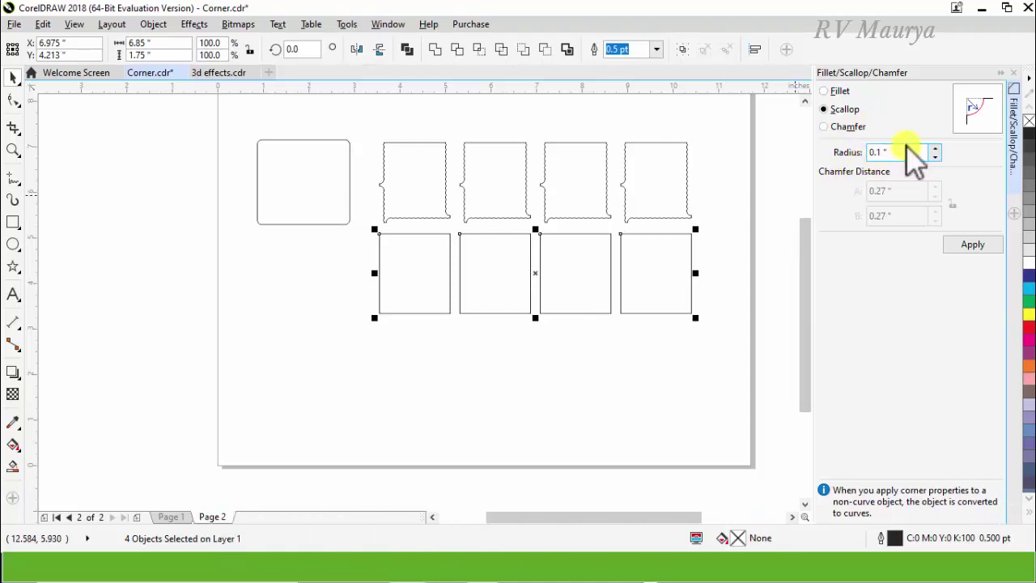
click(824, 127)
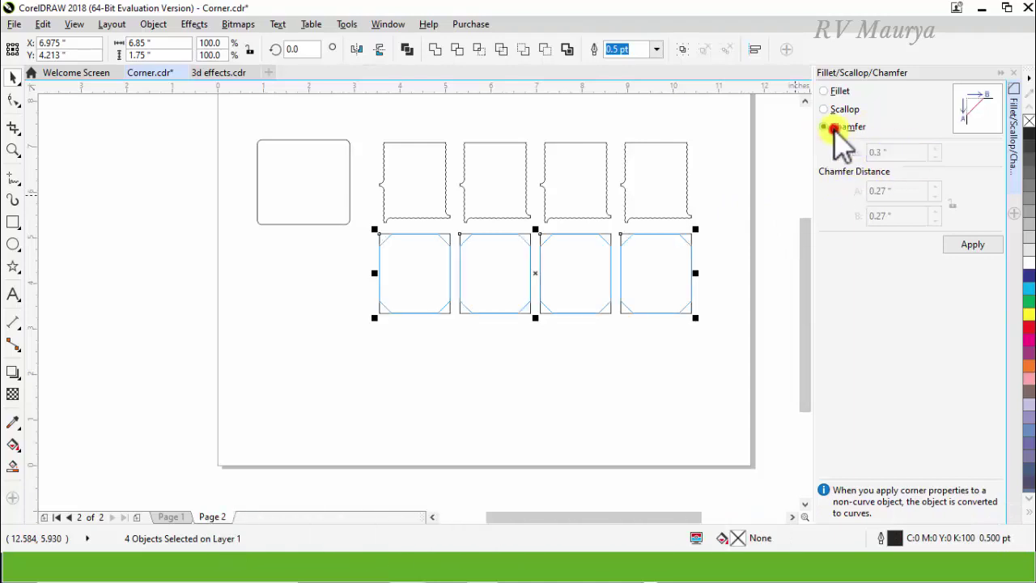
click(972, 244)
scroll(688, 263, up, 4)
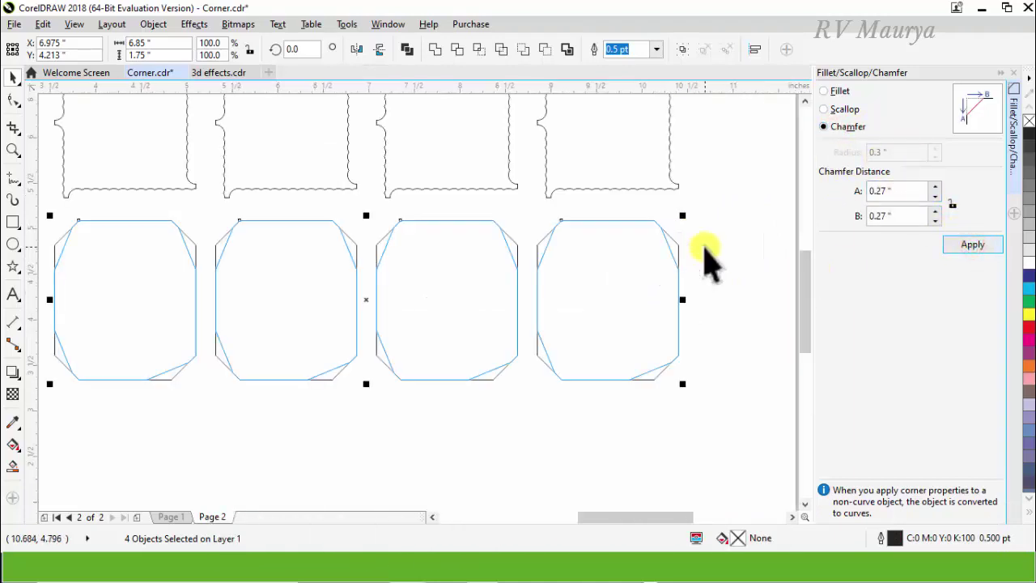
Undo the lower row's chamfer, reapply it at 0.27 in, and deselect the shapes.
key(ctrl+z)
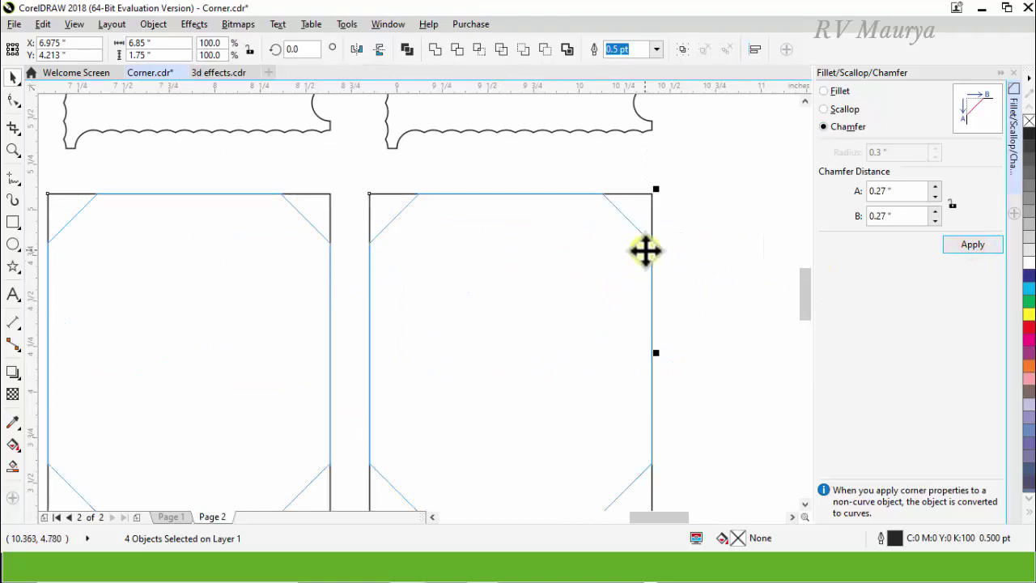
click(974, 244)
click(689, 243)
scroll(684, 242, down, 2)
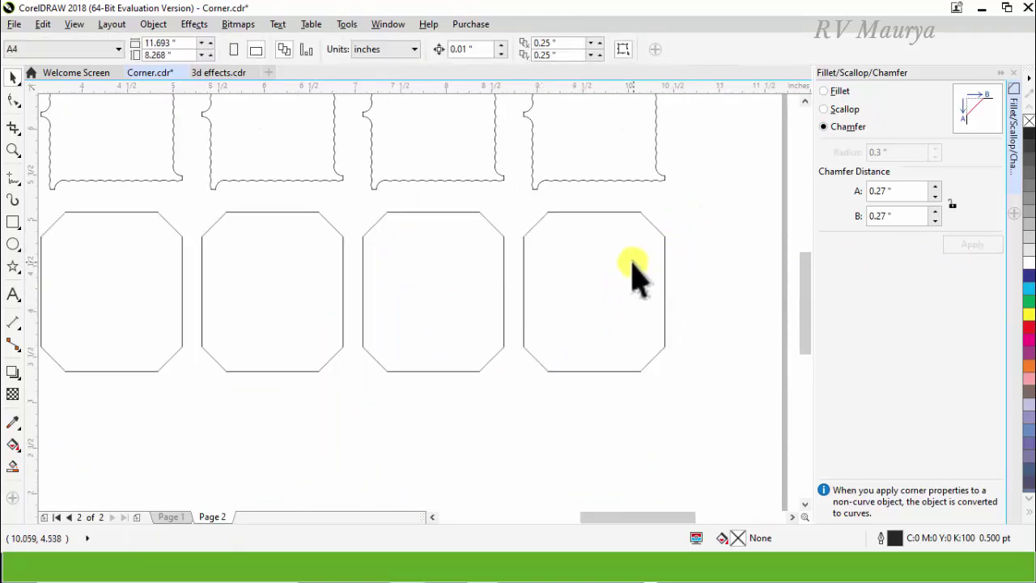
Undo the 0.27 in chamfer and chamfer the lower row with distances A and B of 0.1 in.
key(ctrl+z)
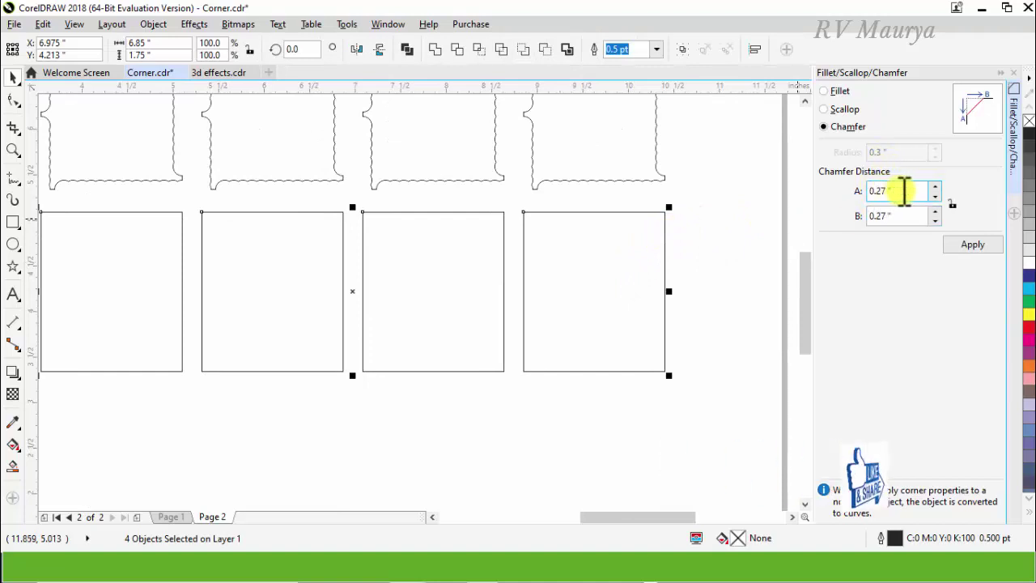
double_click(906, 191)
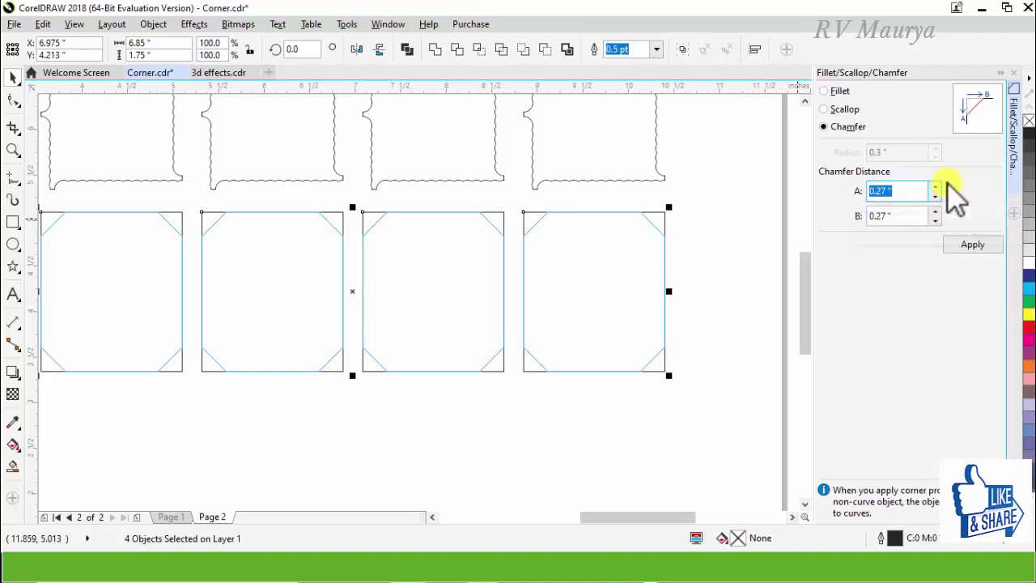
double_click(882, 191)
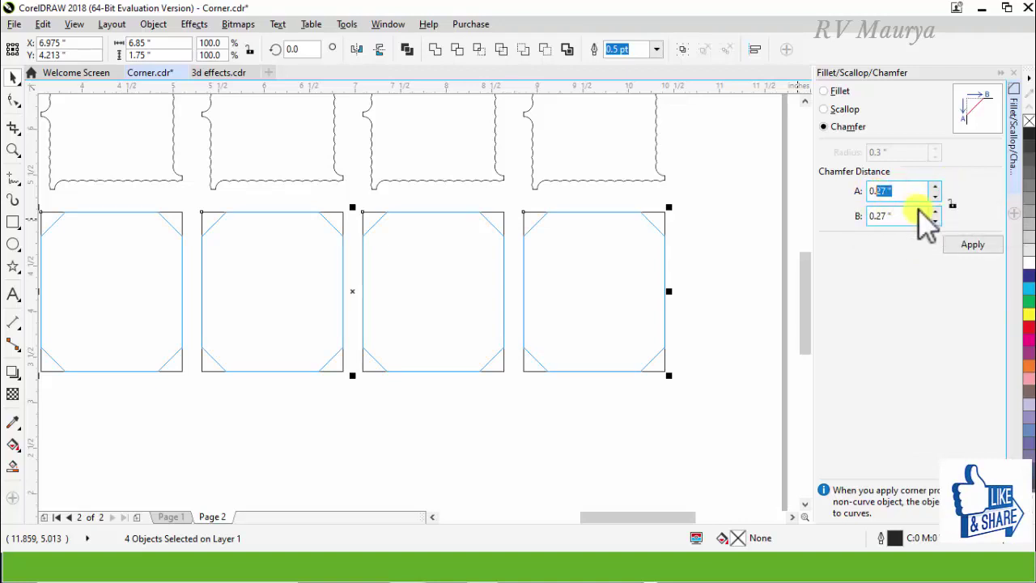
key(Tab)
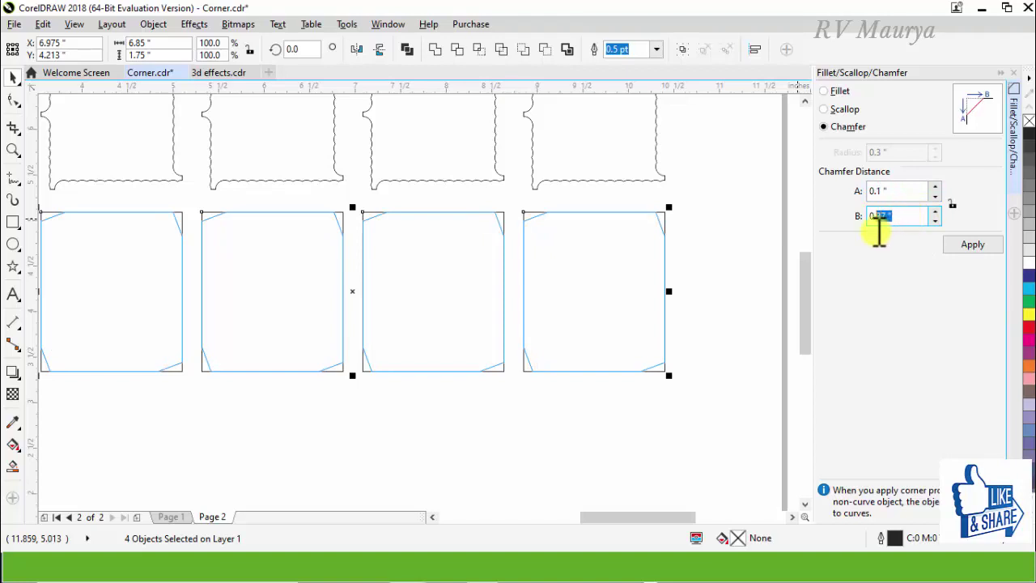
text(0.1)
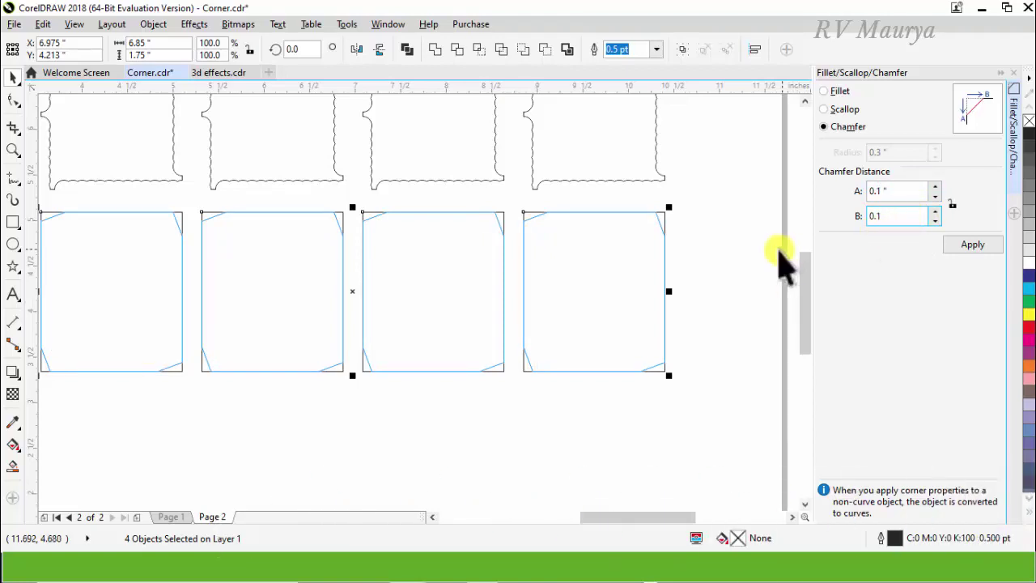
click(984, 251)
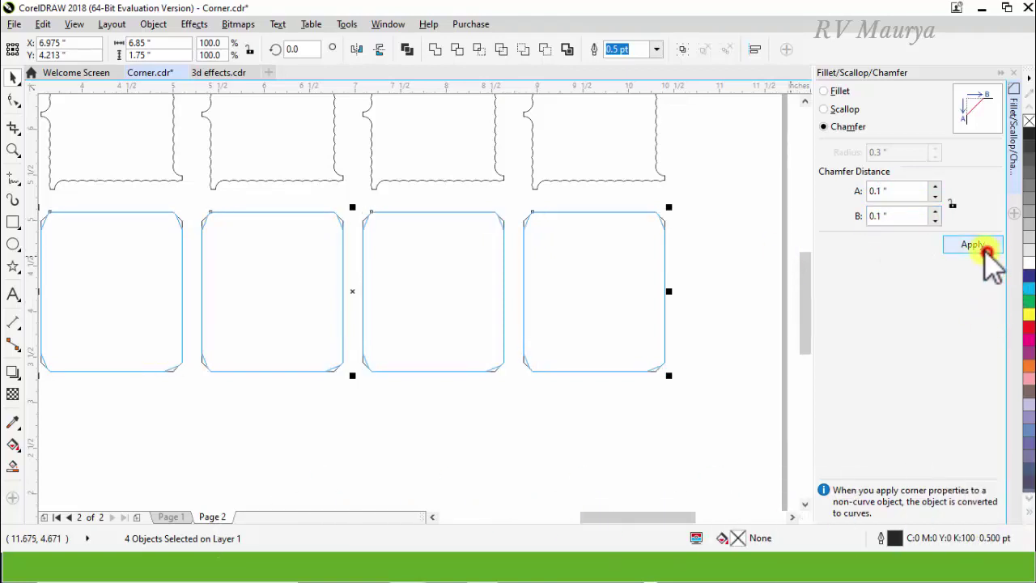
click(708, 236)
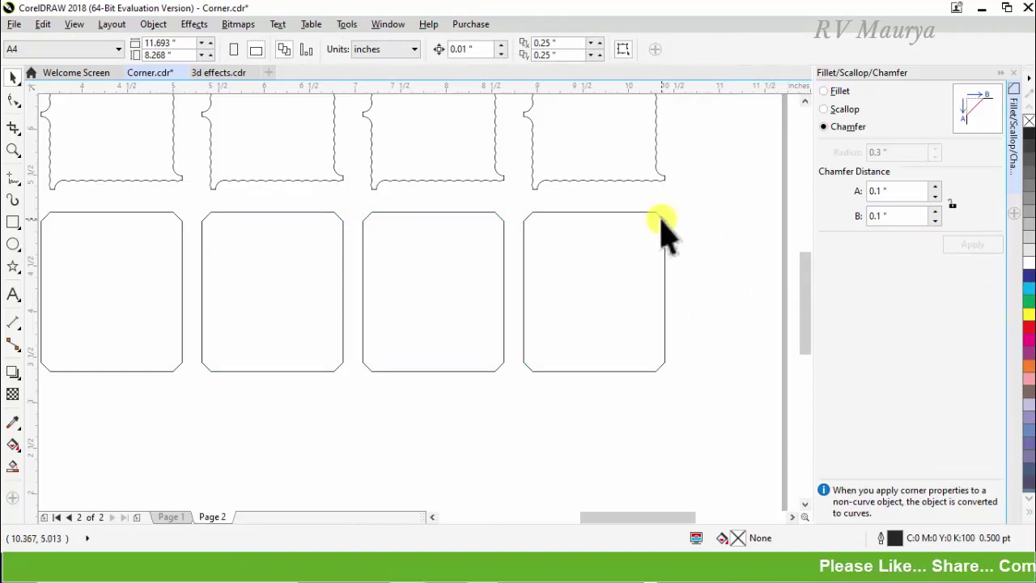
Reselect the lower row and apply the 0.1 in chamfer repeatedly to bevel its corners further.
scroll(660, 218, up, 2)
scroll(687, 220, down, 4)
key(ctrl+a)
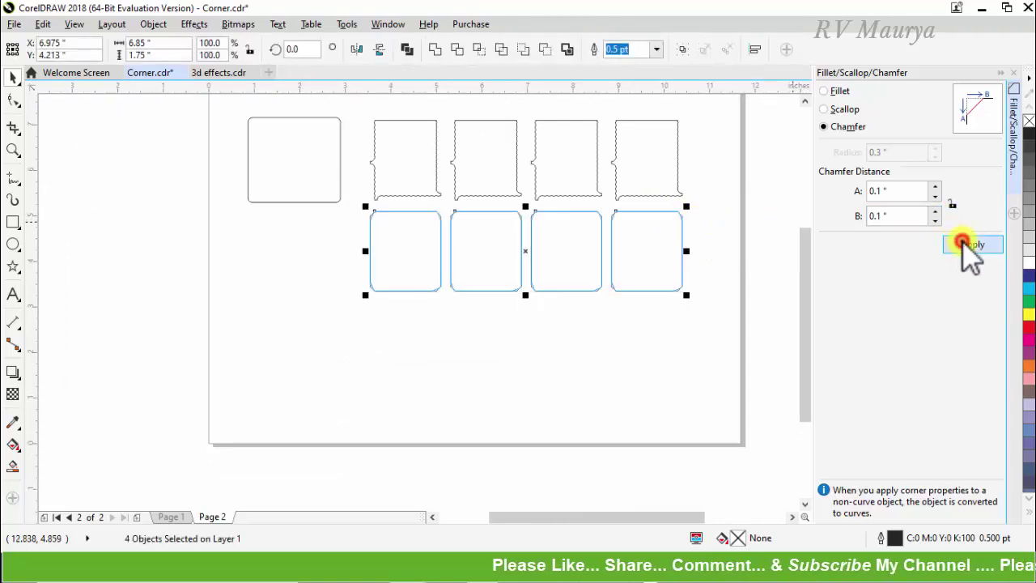
click(965, 245)
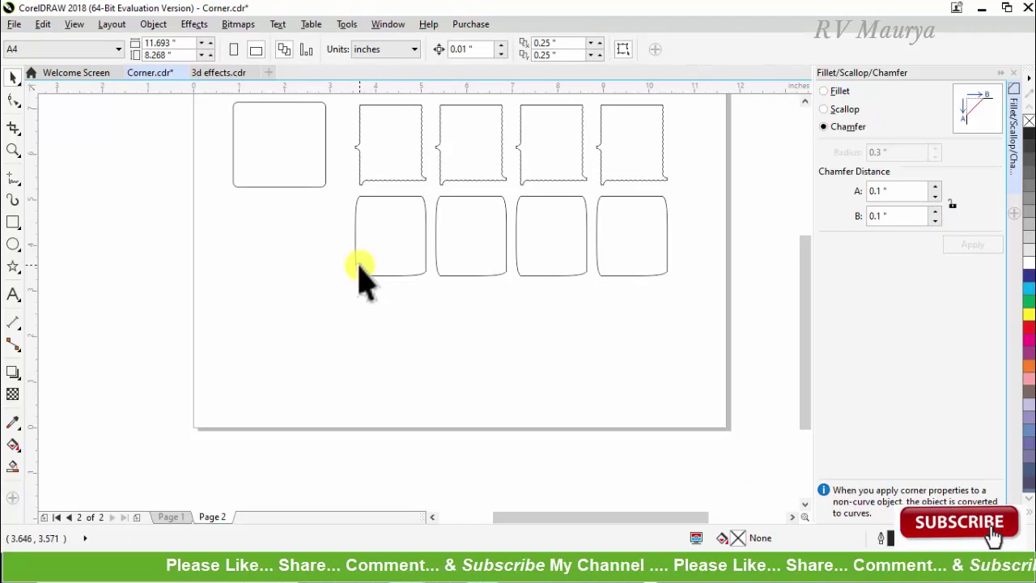
Draw a rectangle about 2.05 by 1.52 in below the existing shapes and place a copy just beside it.
click(13, 222)
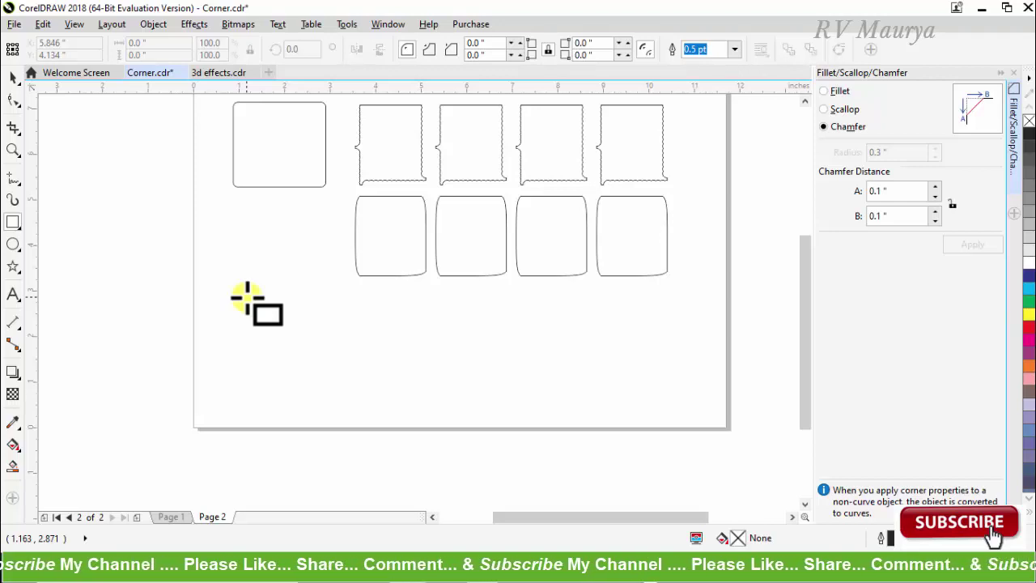
drag(247, 296, 340, 366)
key(space)
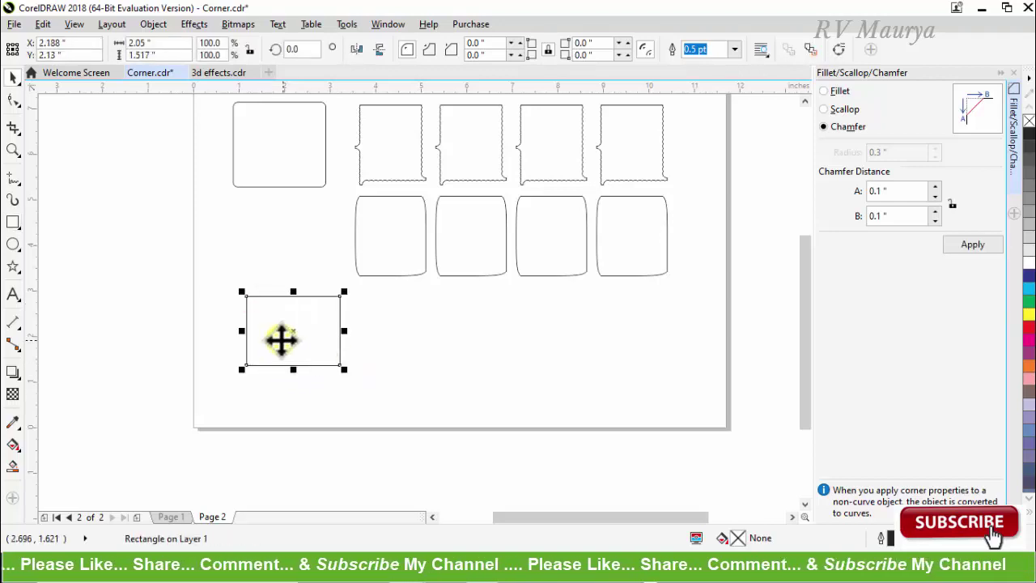
drag(293, 333, 390, 345)
right_click(390, 345)
Select both new rectangles and duplicate the pair downward twice to make a grid of three rows.
shift+click(301, 317)
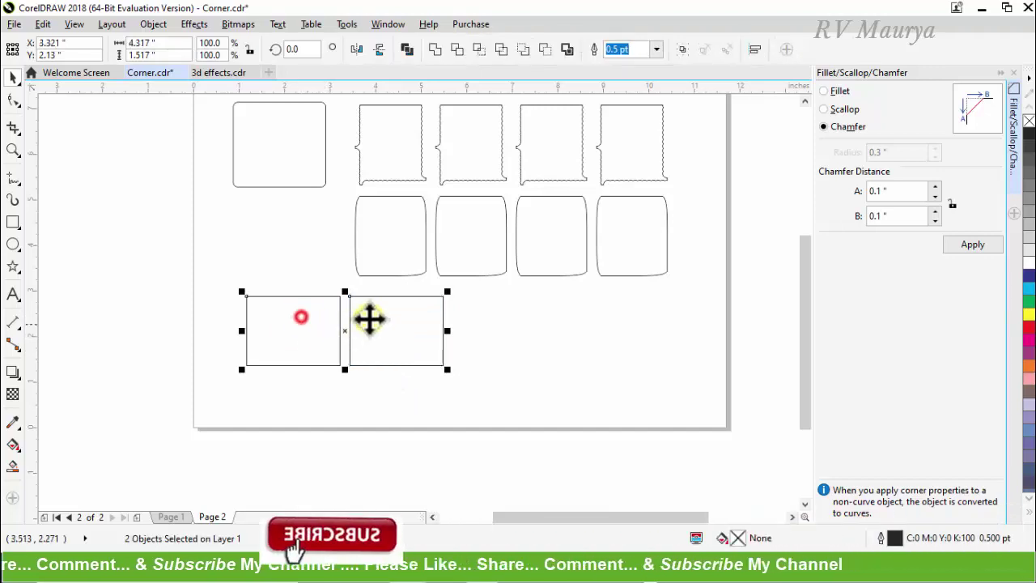
drag(378, 380, 379, 391)
right_click(379, 391)
key(ctrl+d)
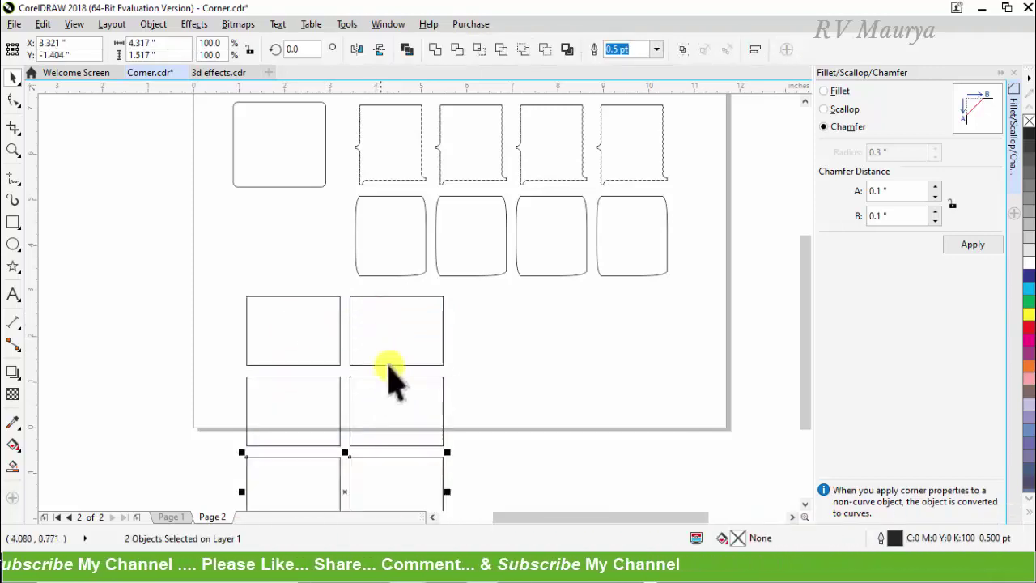
scroll(397, 339, down, 1)
scroll(358, 313, up, 1)
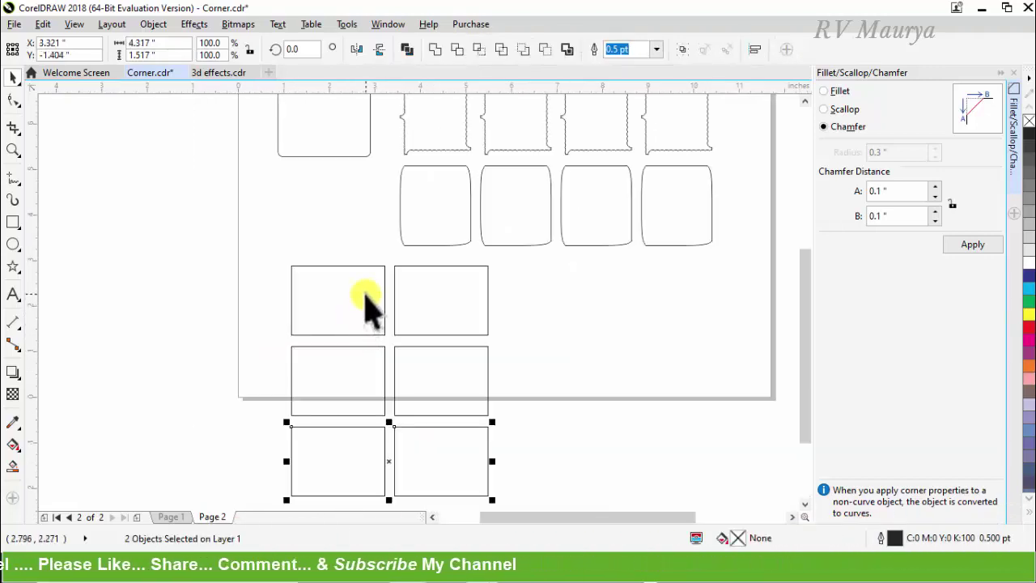
Round the corners of the grid's upper-left rectangle to about 0.233 in with the Shape tool.
click(365, 295)
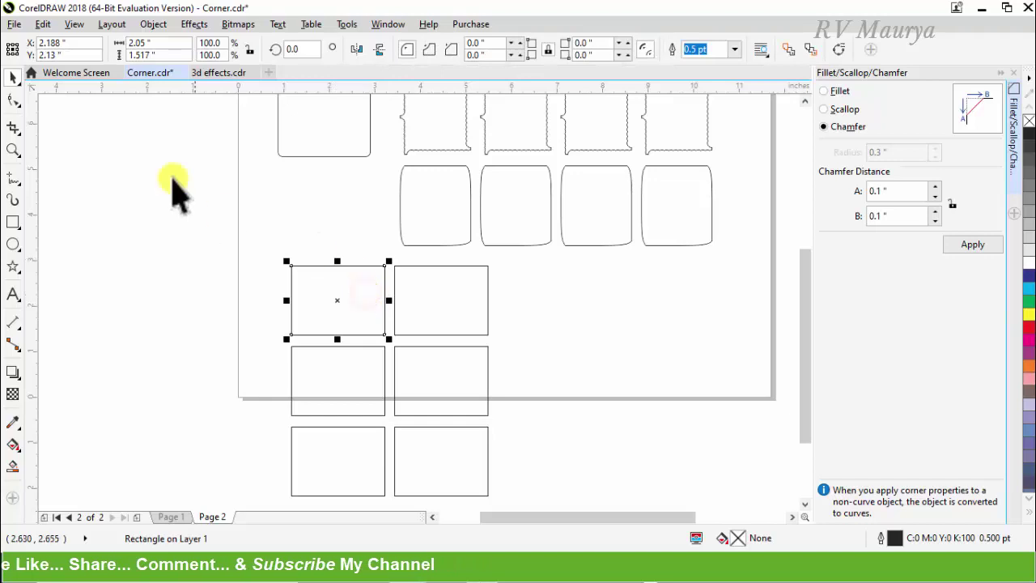
click(13, 99)
drag(291, 265, 340, 304)
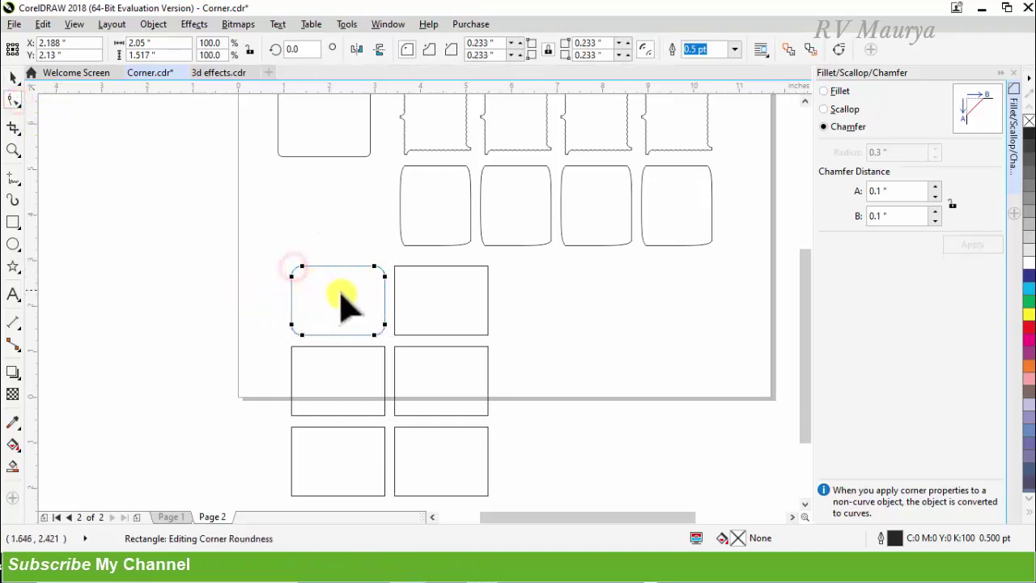
key(space)
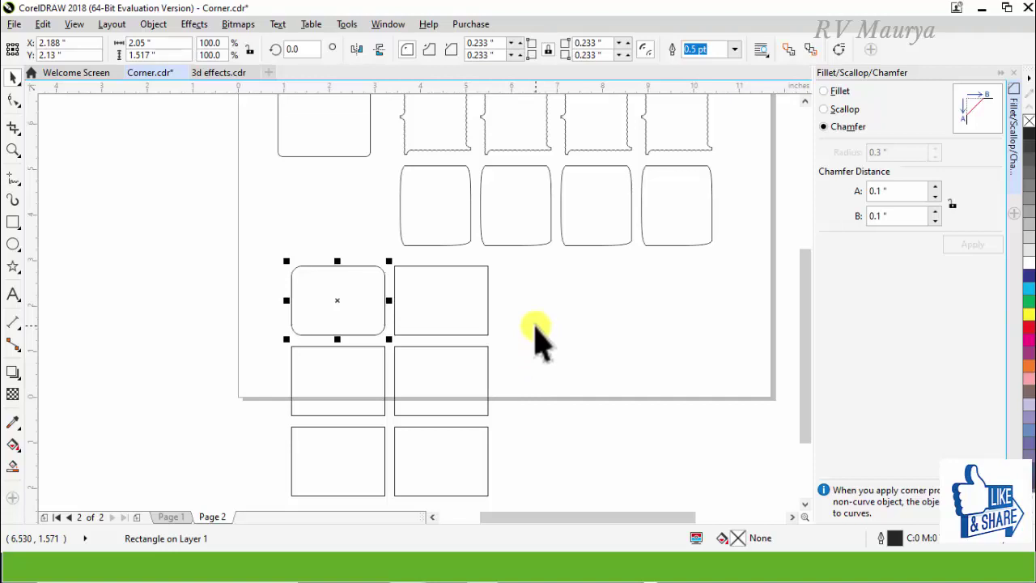
Import the photos and PowerClip the lake photo inside the grid's upper-right rectangle.
key(ctrl+i)
click(527, 185)
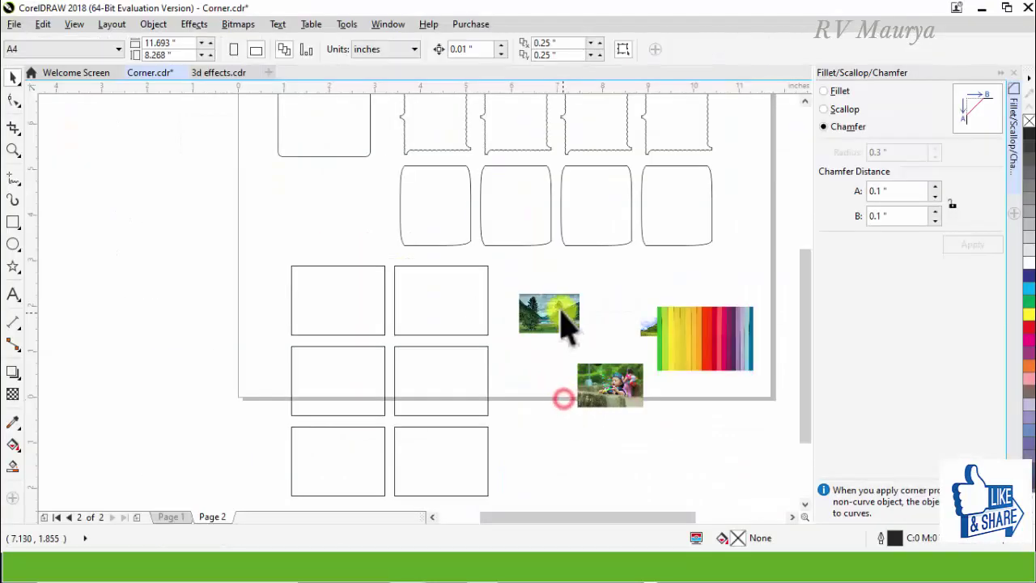
click(564, 320)
right_click(562, 311)
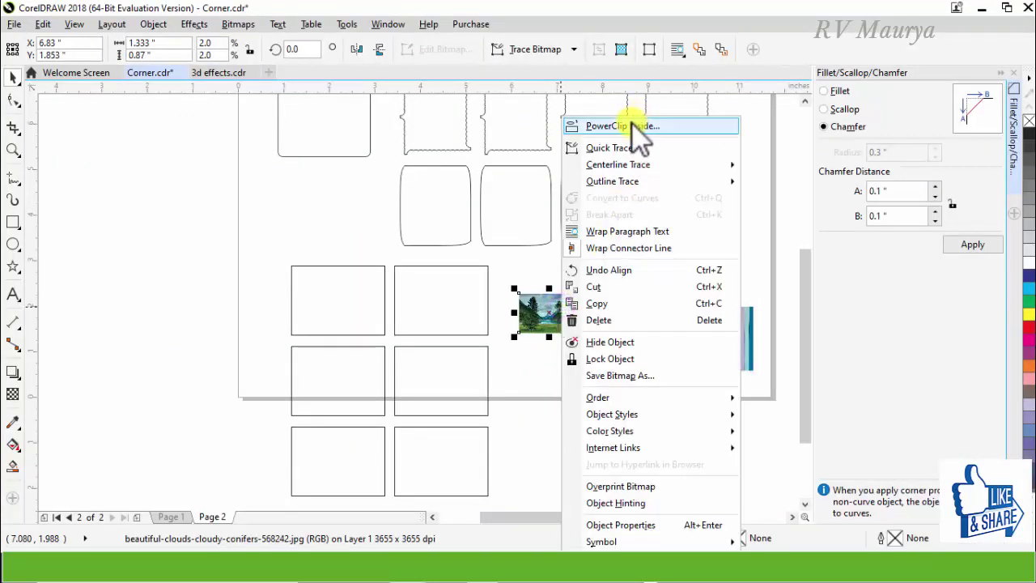
click(631, 122)
click(486, 267)
PowerClip the boy photo inside the upper-left rectangle and the colour-stripe image inside the middle-right one.
click(612, 370)
right_click(594, 376)
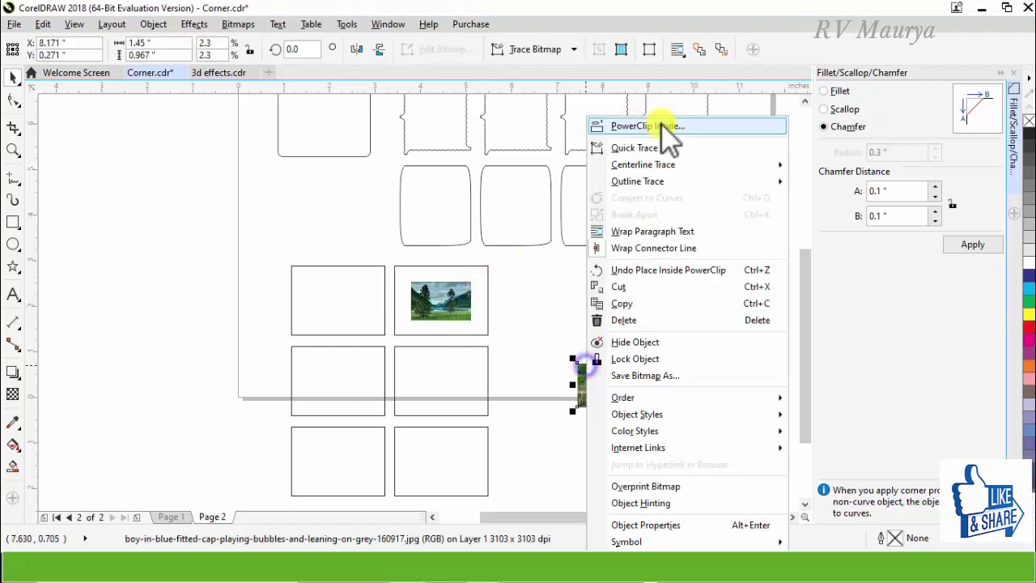
click(657, 121)
click(372, 305)
click(675, 342)
right_click(675, 343)
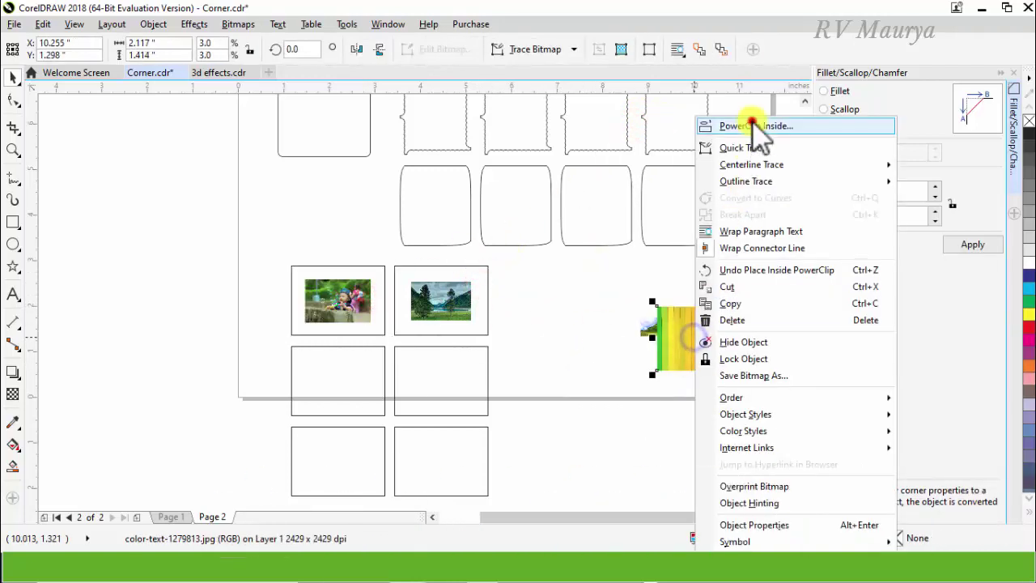
click(750, 123)
click(474, 344)
Copy the small hill photo and PowerClip the copy inside the grid's middle-left rectangle.
drag(647, 328, 606, 331)
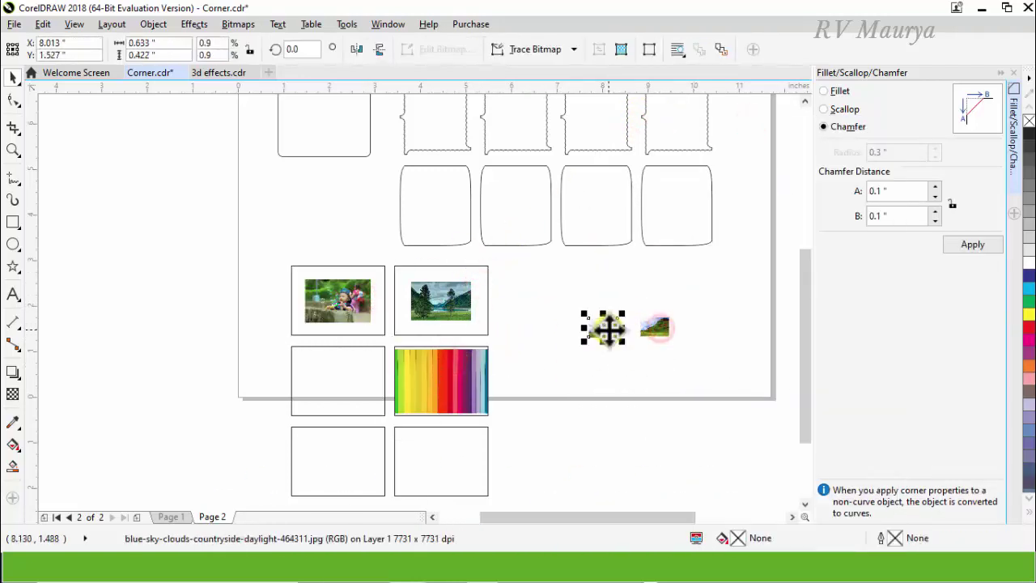
right_click(607, 331)
click(670, 126)
click(335, 371)
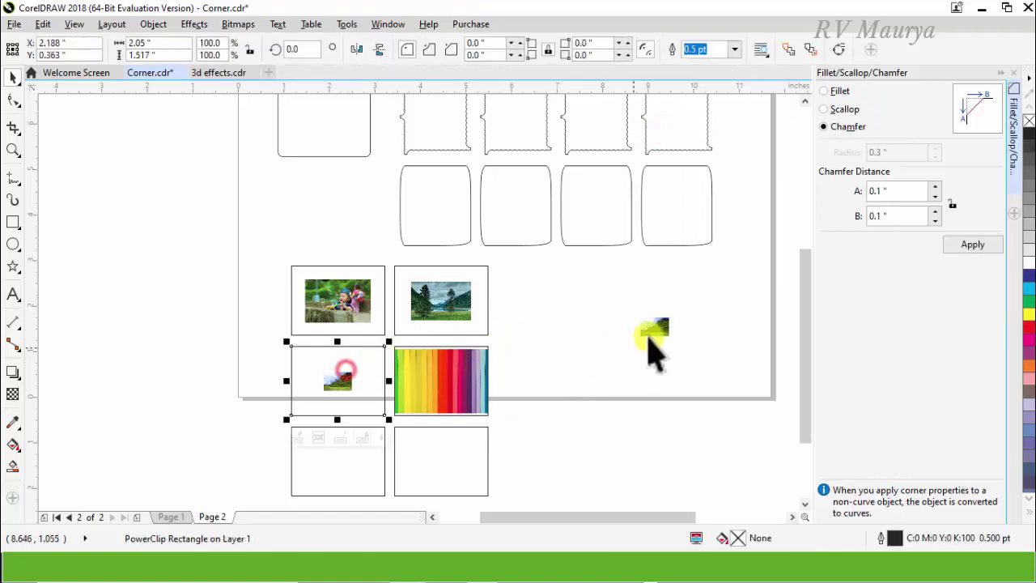
click(651, 332)
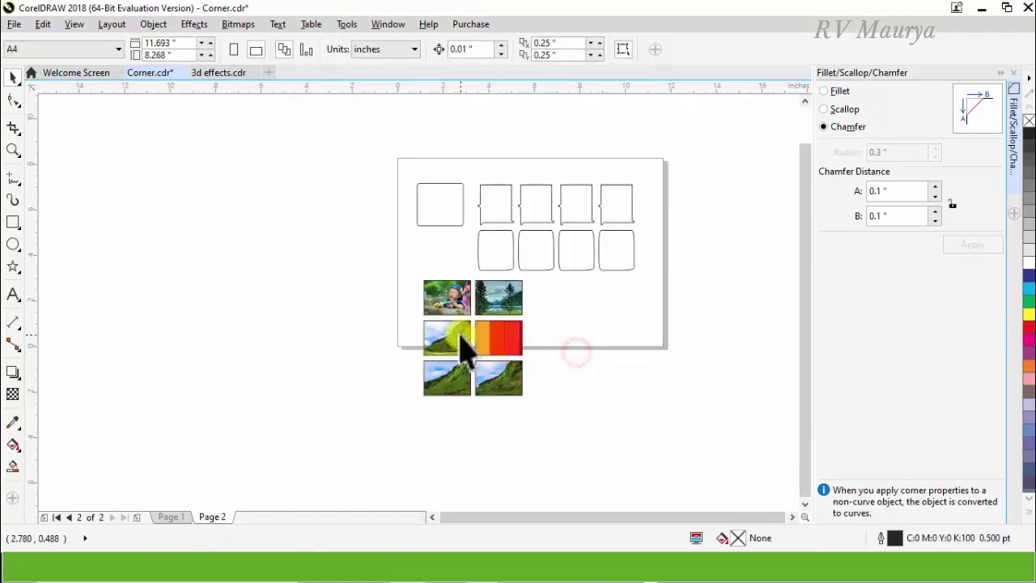
Select all six photo frames and fillet their corners together with a 0.3 in radius.
scroll(512, 411, up, 2)
drag(583, 421, 320, 166)
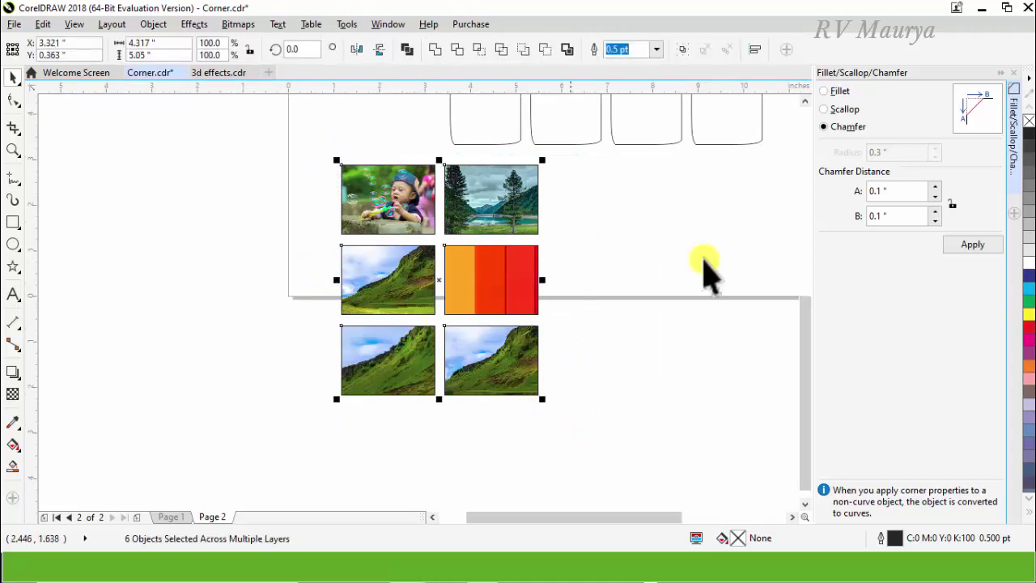
click(823, 90)
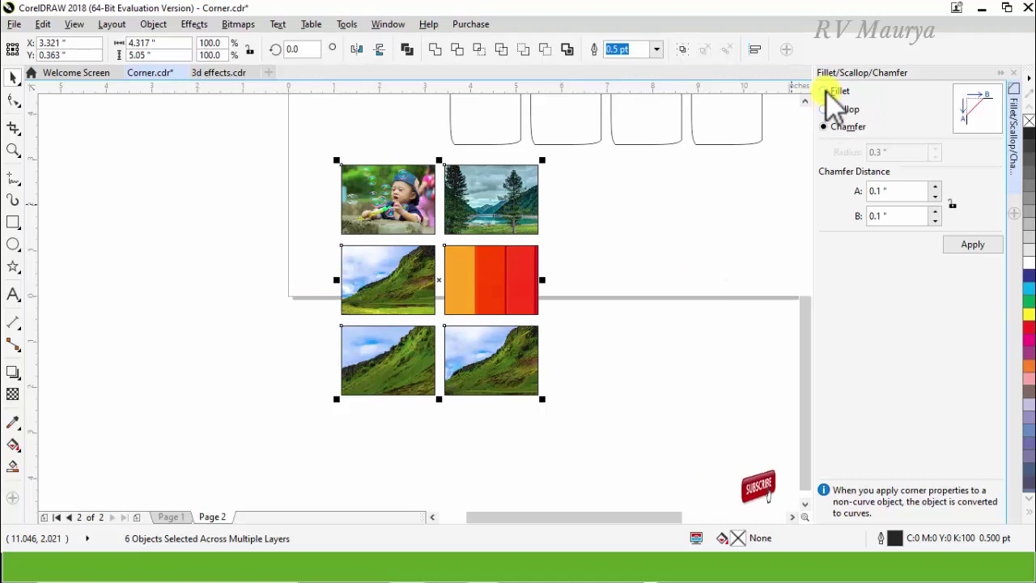
click(971, 245)
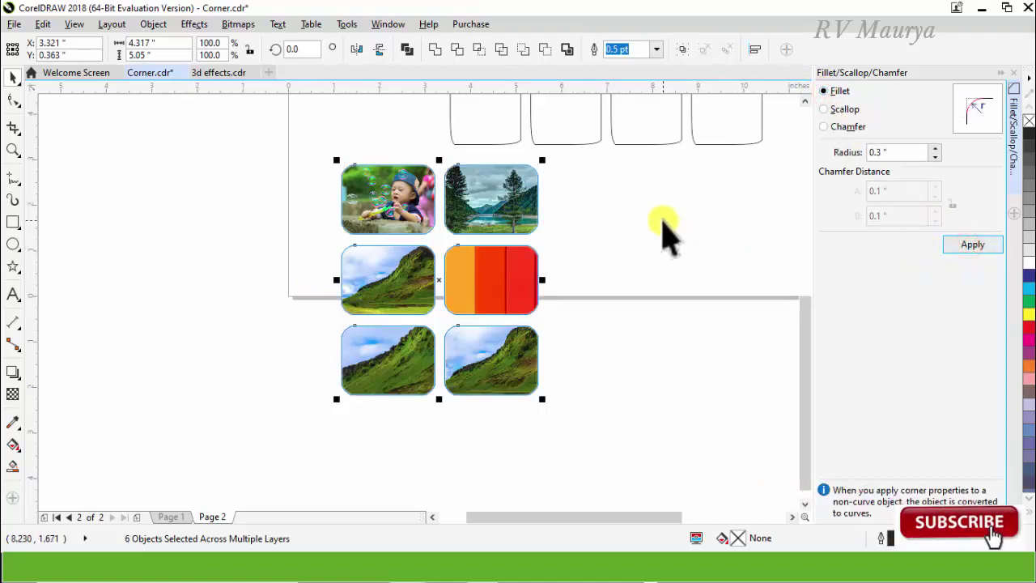
click(662, 225)
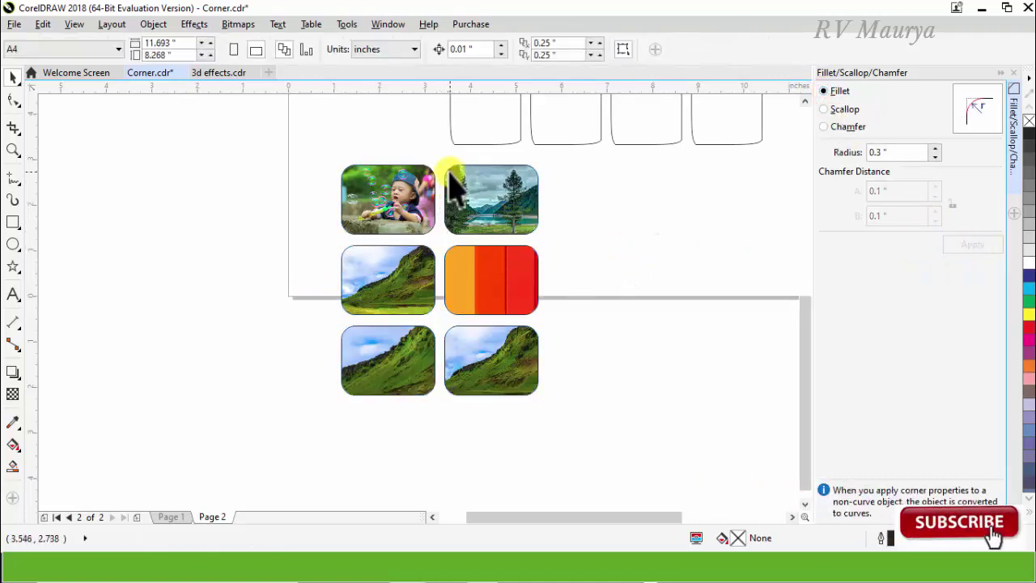
scroll(453, 178, up, 2)
scroll(445, 296, down, 4)
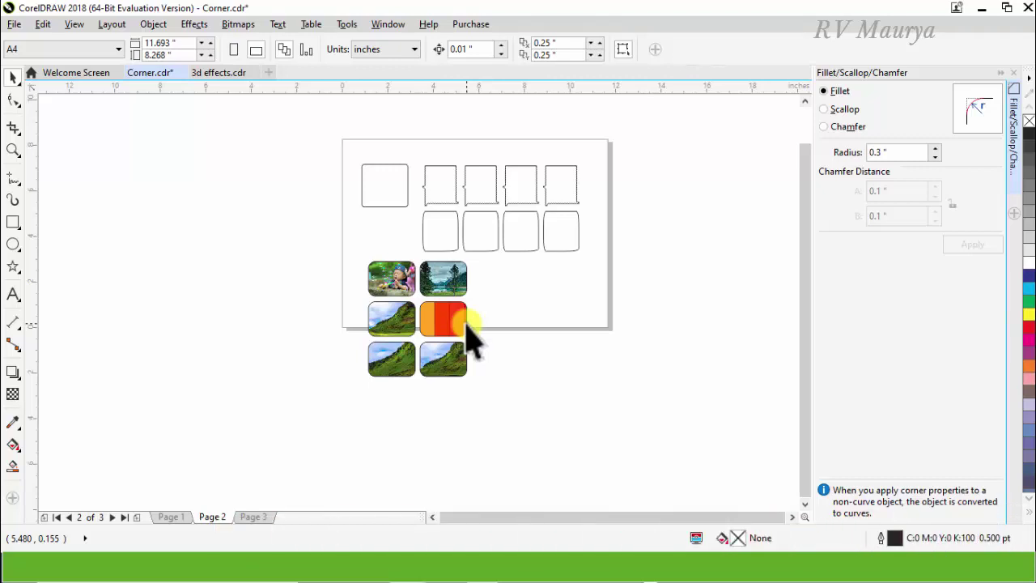
Go to Page 3 and draw a five-pointed star about 3.8 by 3.6 in on the page.
key(Page_Down)
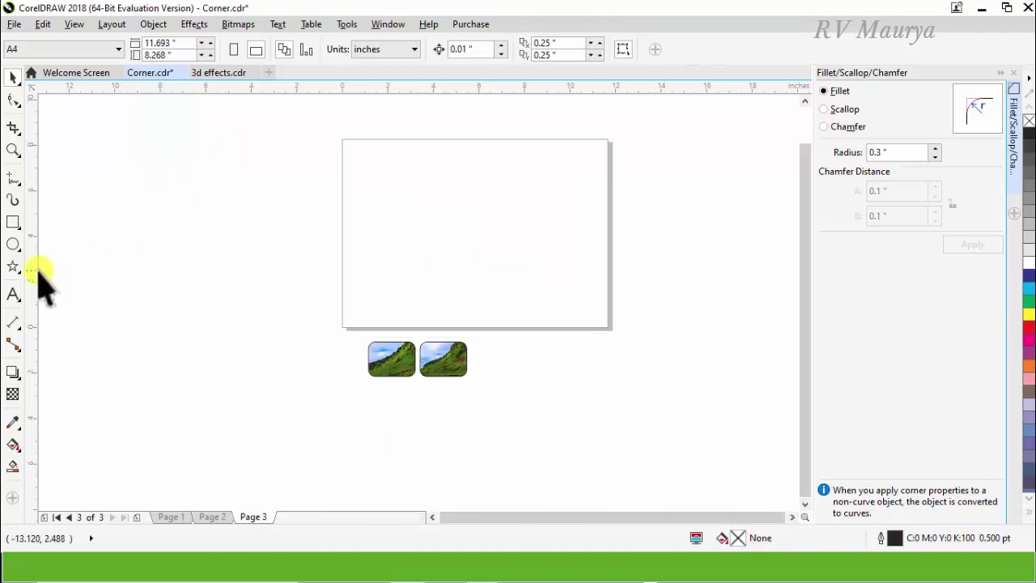
click(13, 266)
drag(422, 157, 519, 273)
key(space)
scroll(491, 174, up, 2)
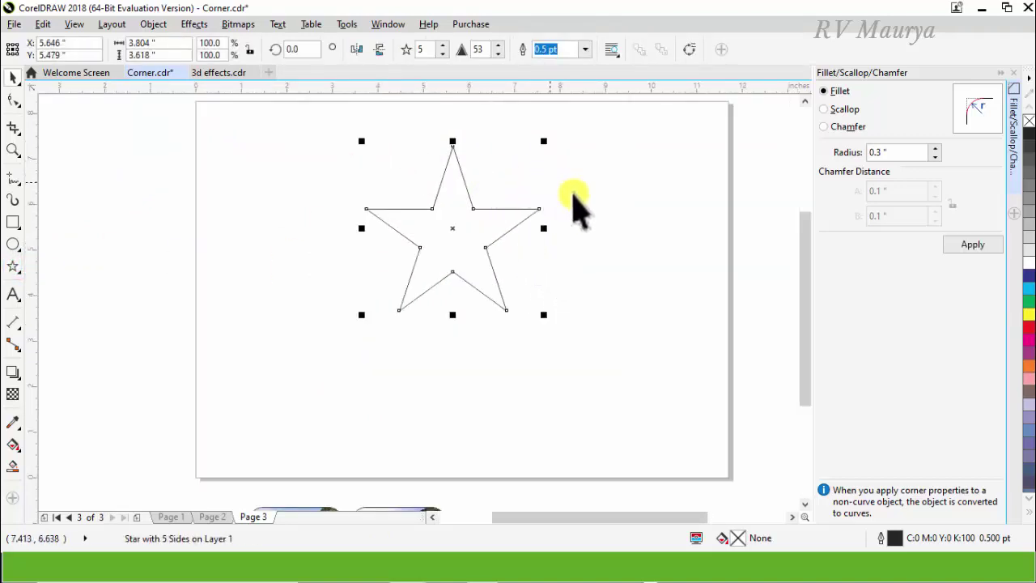
Fillet the five-pointed star's corners with a 0.3 in radius and deselect it.
click(964, 243)
click(597, 230)
scroll(469, 212, up, 2)
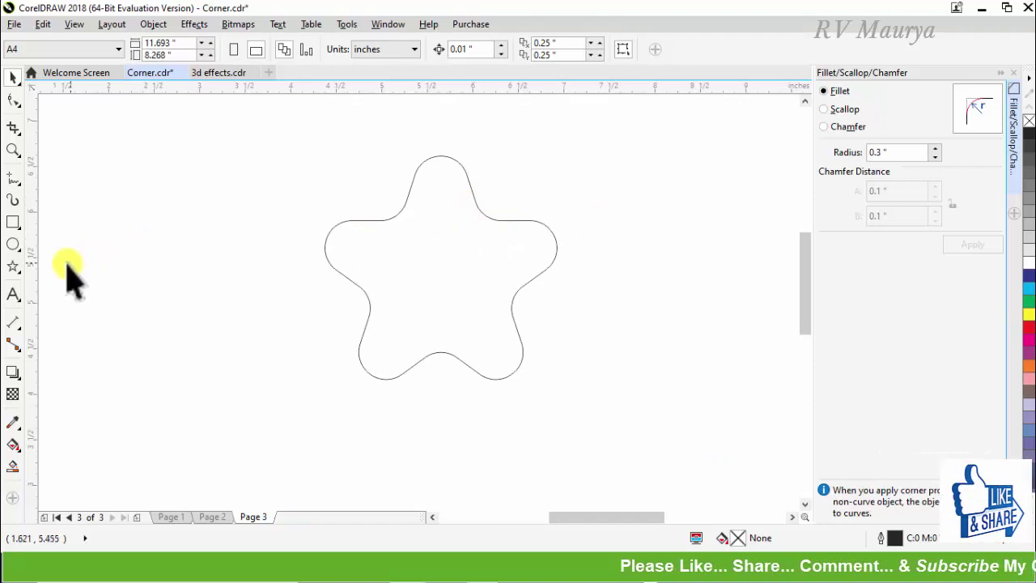
Draw a second star about 1.86 in wide beside the rounded star and give it 10 points.
click(14, 267)
mouse_move(151, 173)
mouse_down()
mouse_move(243, 343)
mouse_move(326, 337)
mouse_up()
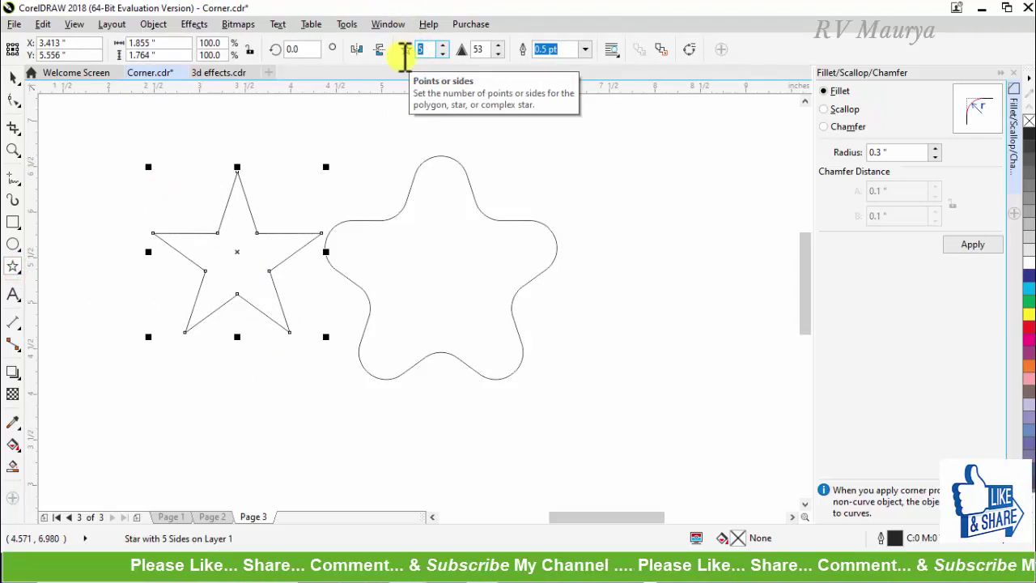
key(Return)
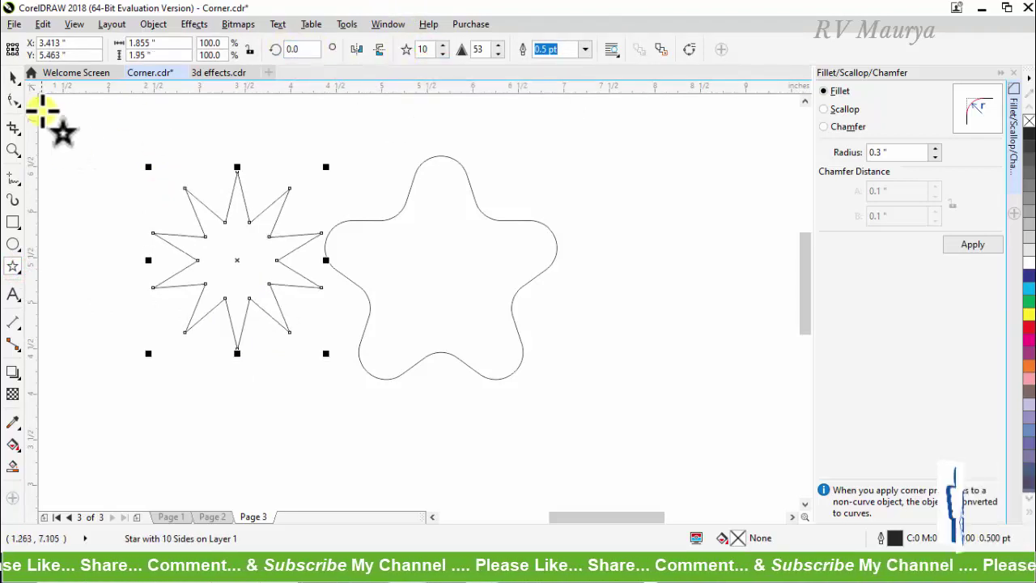
Reshape the ten-pointed star to a sharpness of about 29 and fillet it with a 0.3 in radius.
click(13, 99)
drag(252, 223, 256, 203)
key(space)
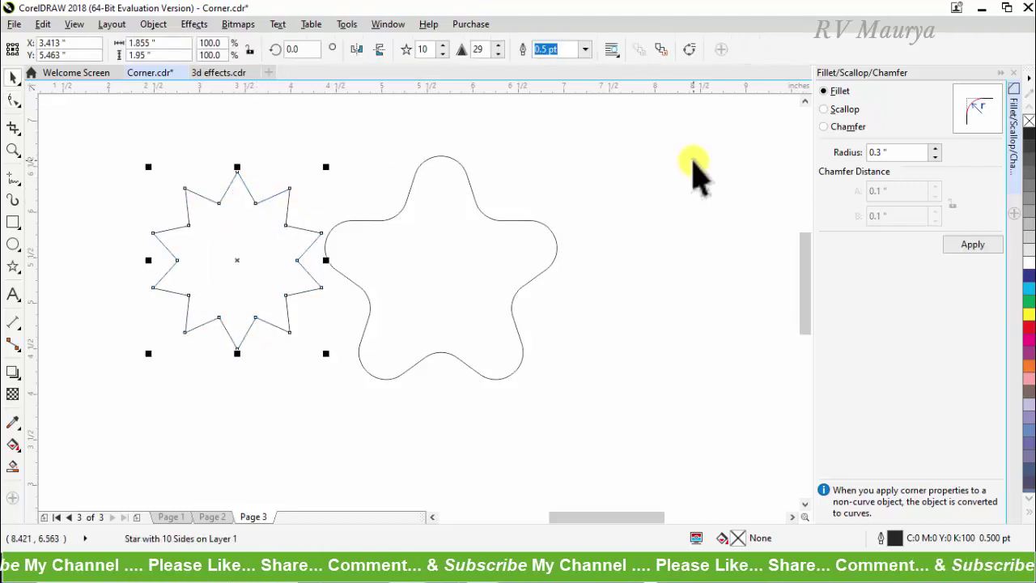
click(971, 245)
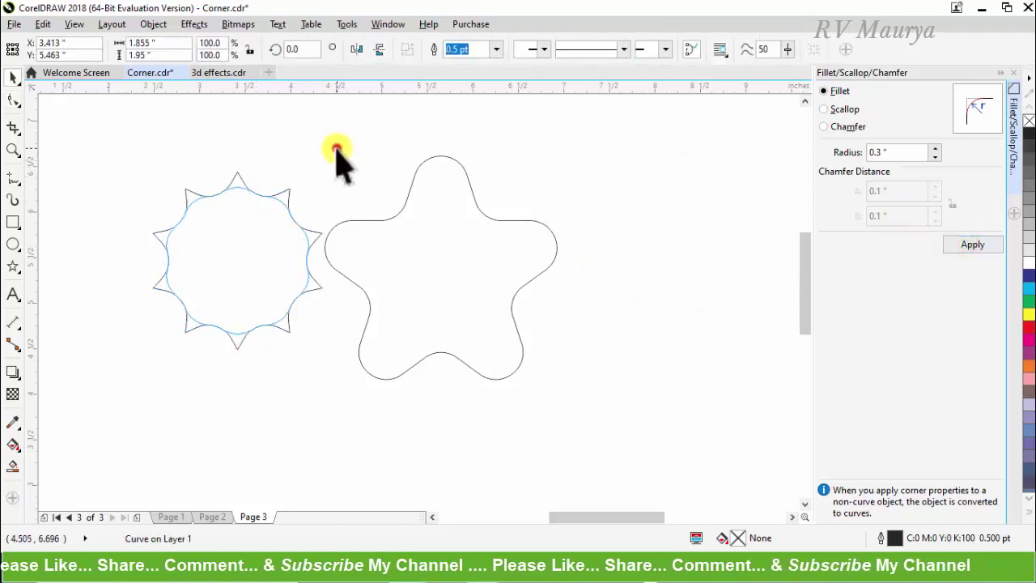
click(337, 148)
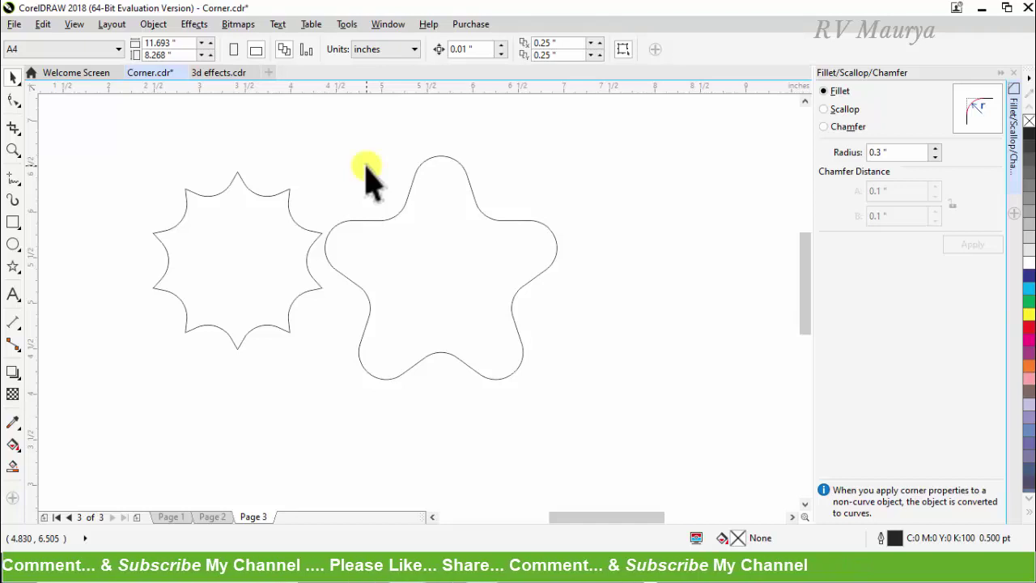
Draw a polygon about 2.7 in across on the other side of the rounded star and set it to 3 sides.
click(14, 225)
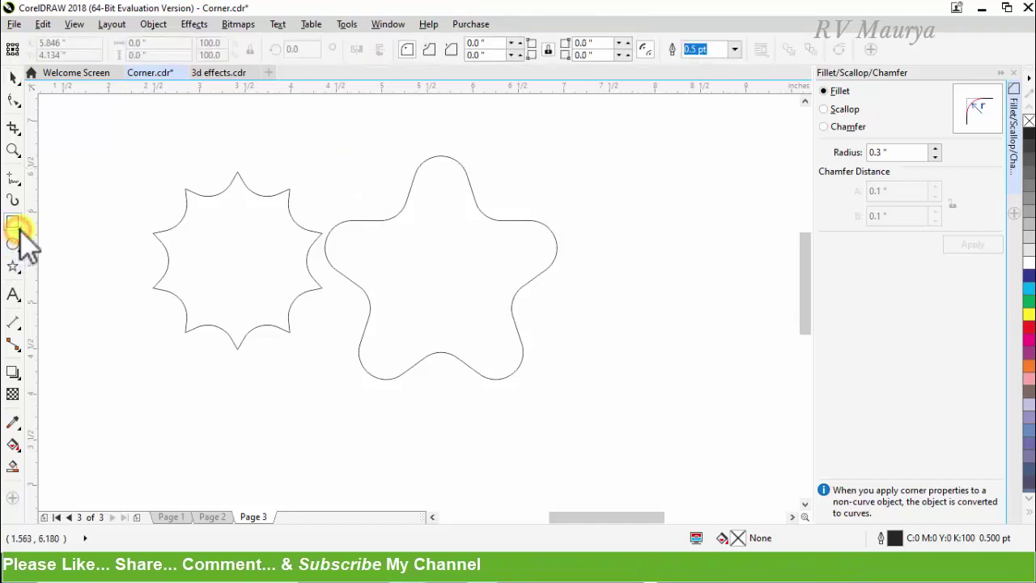
mouse_move(23, 264)
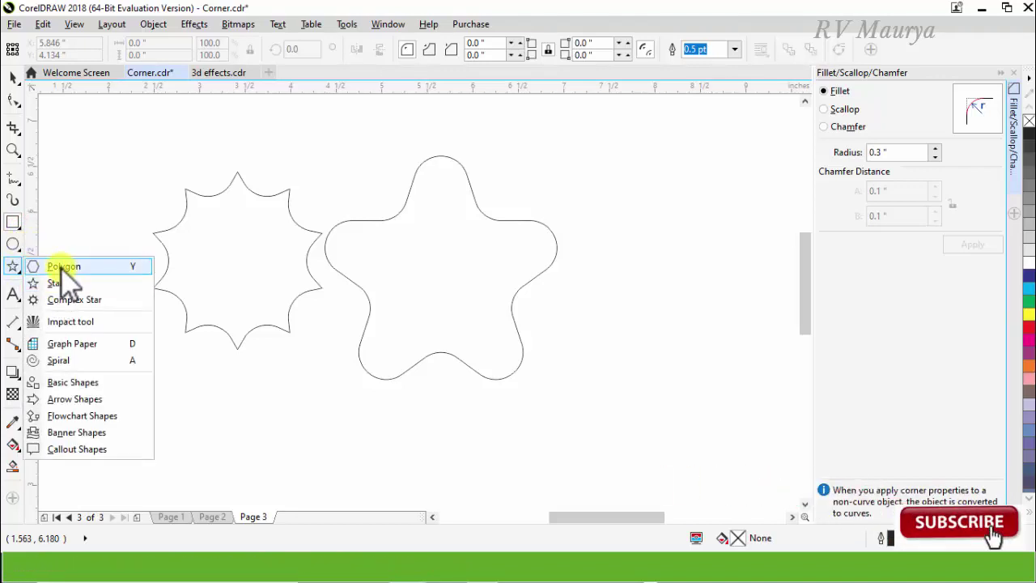
click(61, 266)
drag(591, 156, 702, 410)
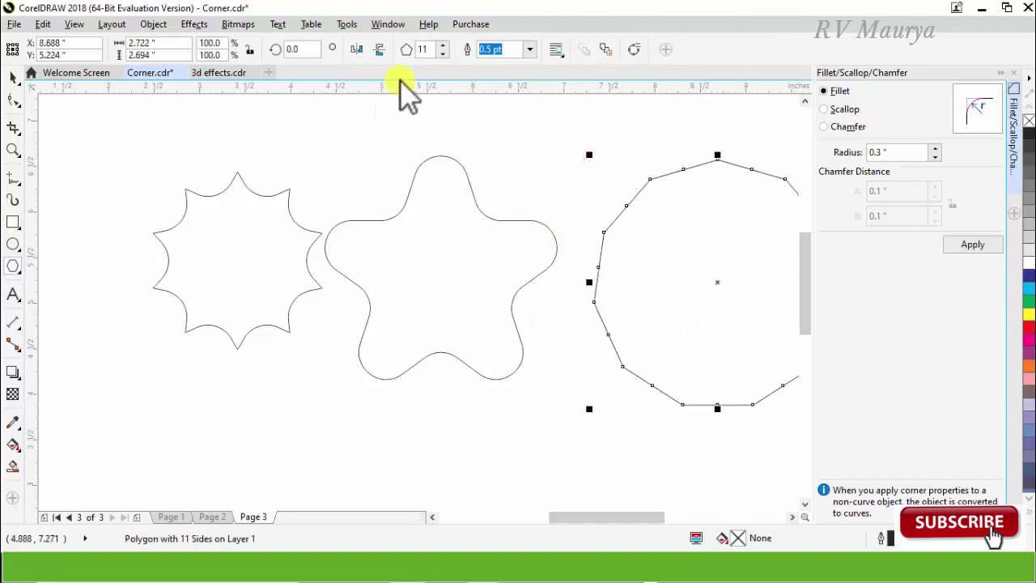
text(3)
key(Return)
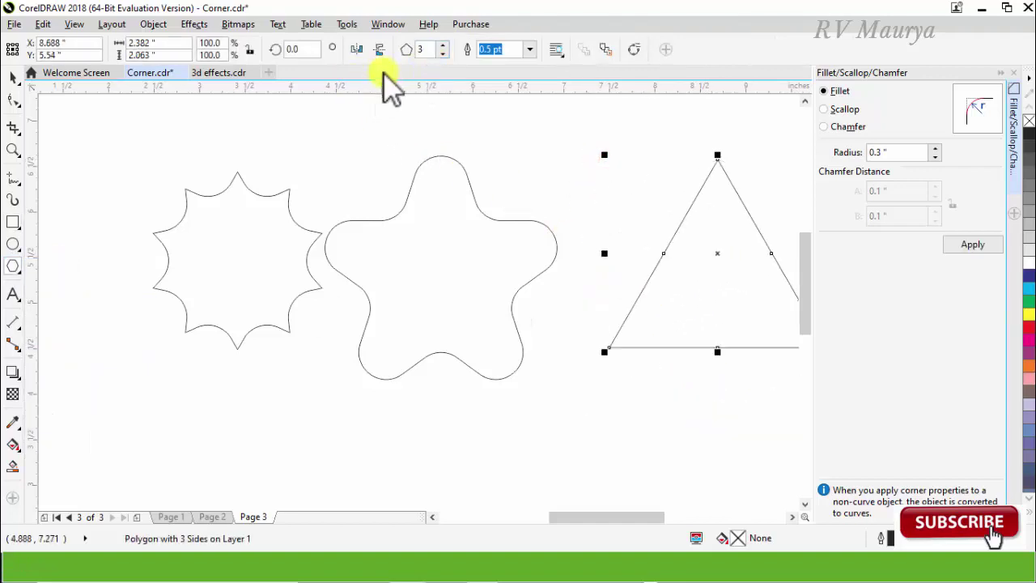
Select the triangle, fillet its corners with a 0.3 in radius, and deselect it.
click(386, 212)
scroll(386, 213, down, 2)
click(591, 239)
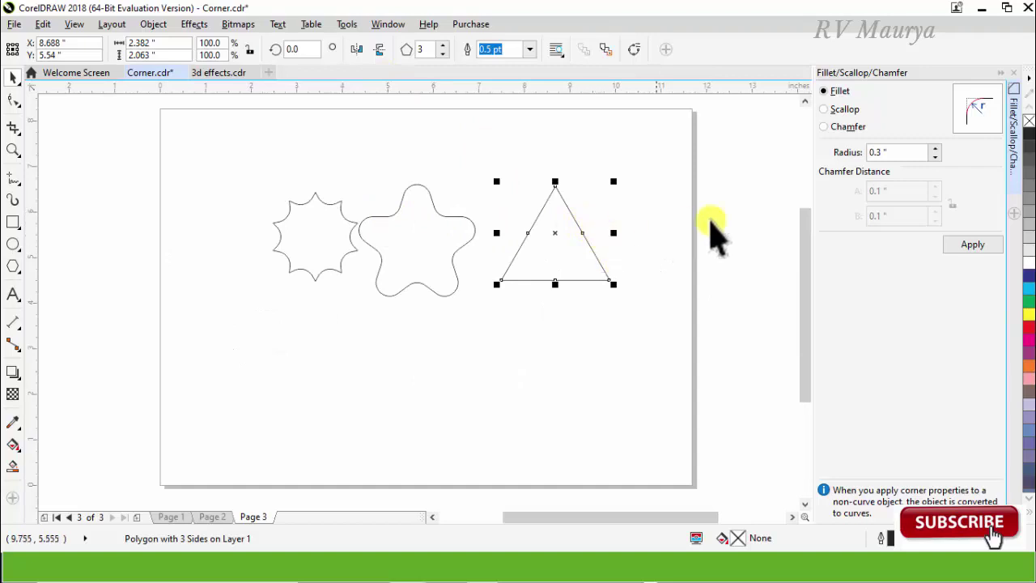
scroll(728, 247, up, 2)
click(972, 244)
click(555, 239)
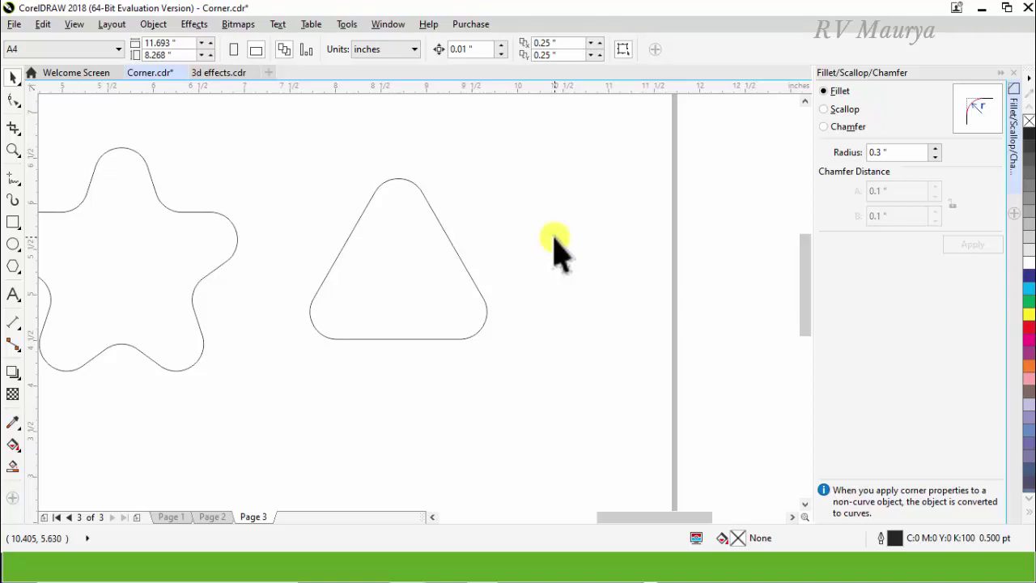
Draw a nine-pointed complex star about 2 in wide on the far side of the triangle and fillet its corners with a 0.15 in radius.
click(22, 274)
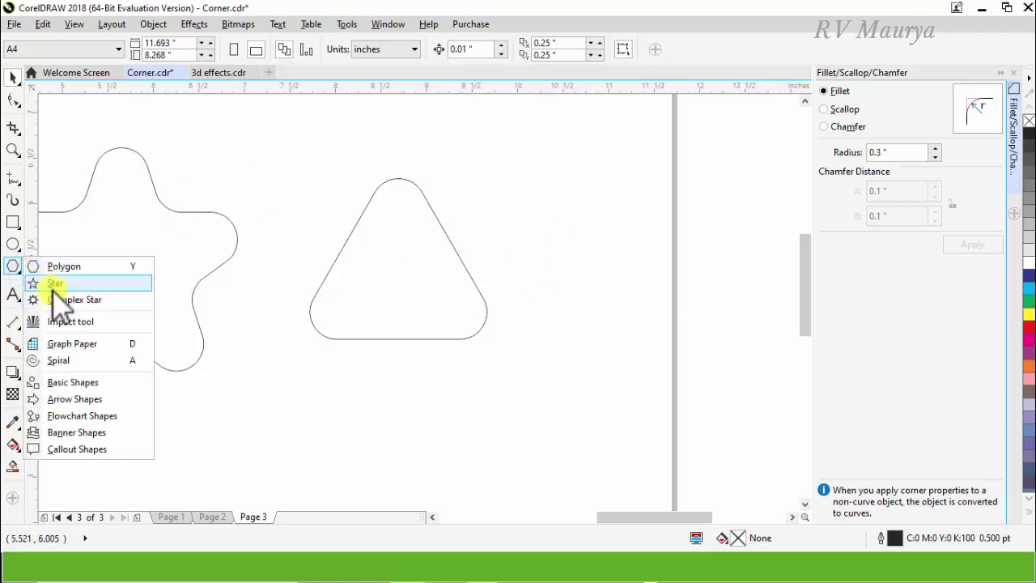
click(65, 300)
drag(544, 152, 686, 319)
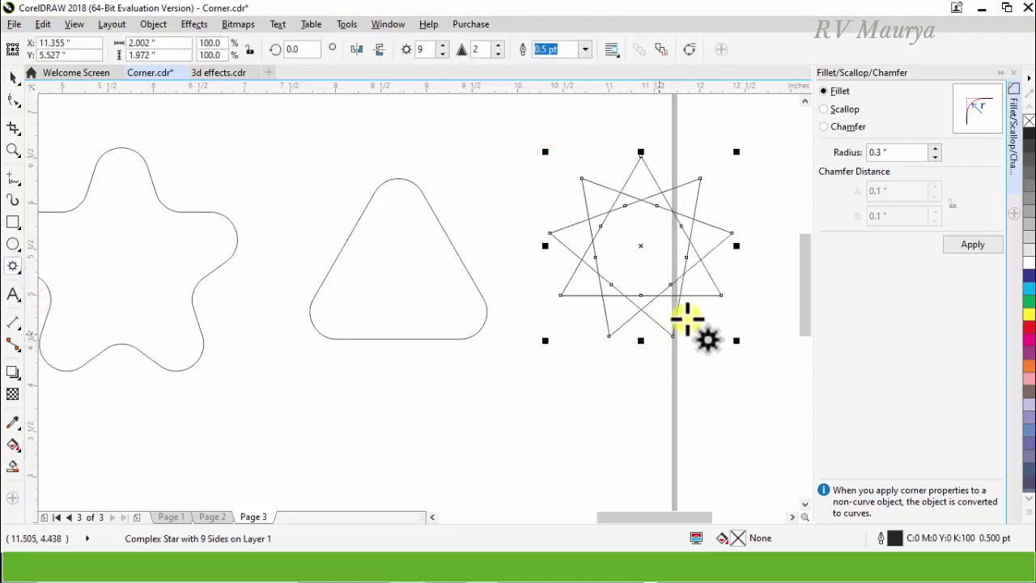
key(space)
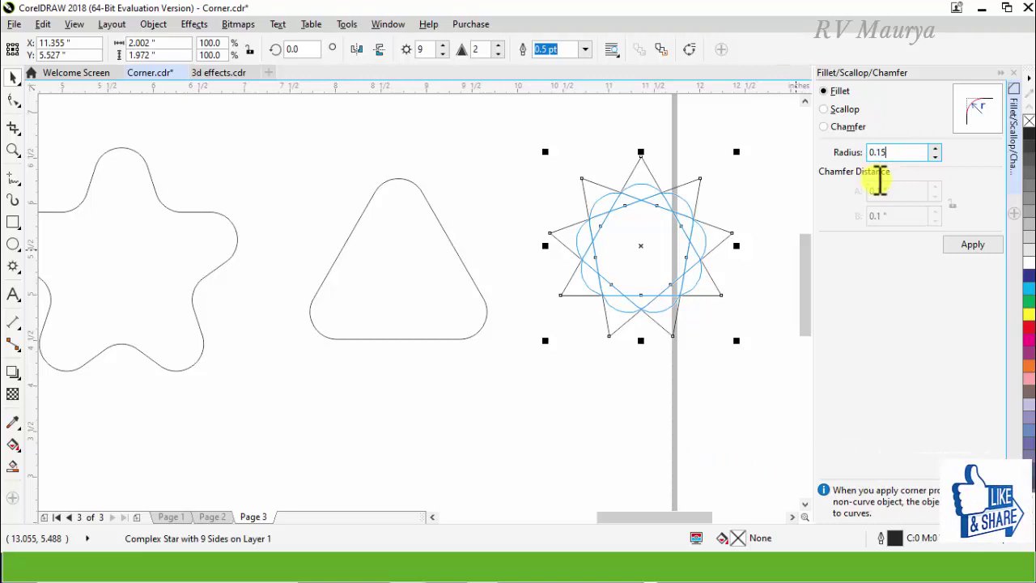
click(963, 246)
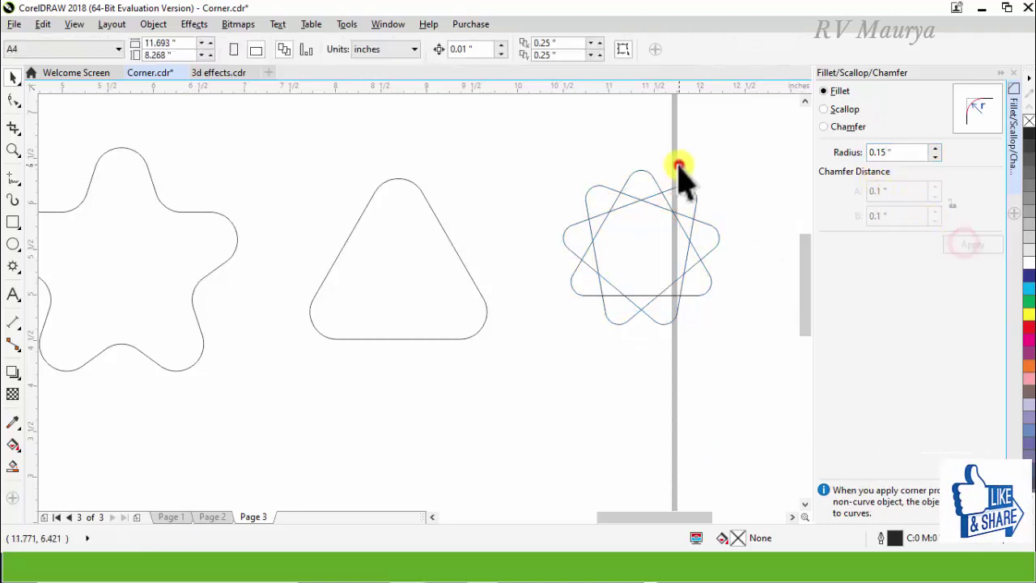
Move the rounded complex star inside the page edge, closer to the triangle, and fill it with green.
drag(675, 190, 614, 176)
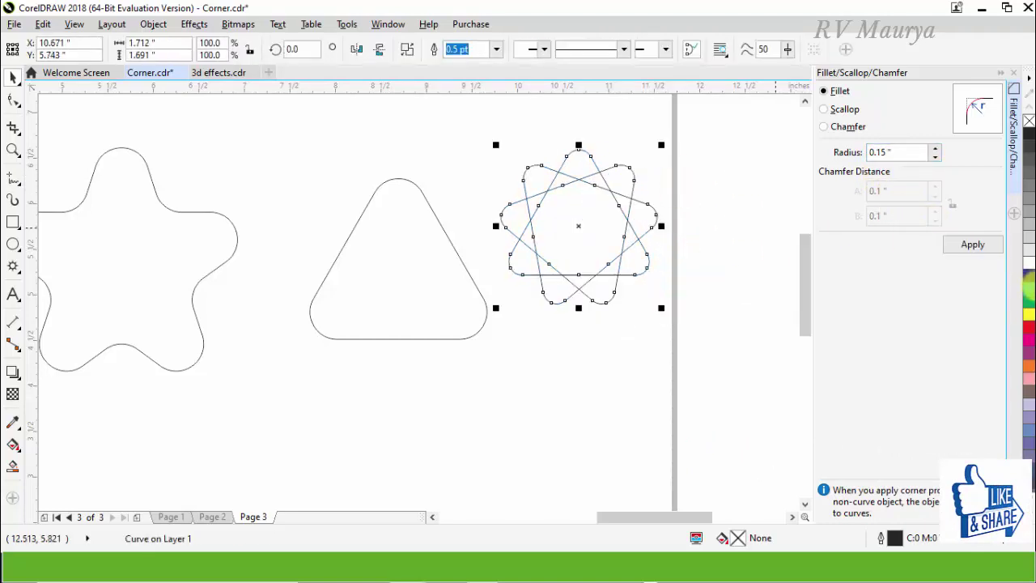
click(1027, 301)
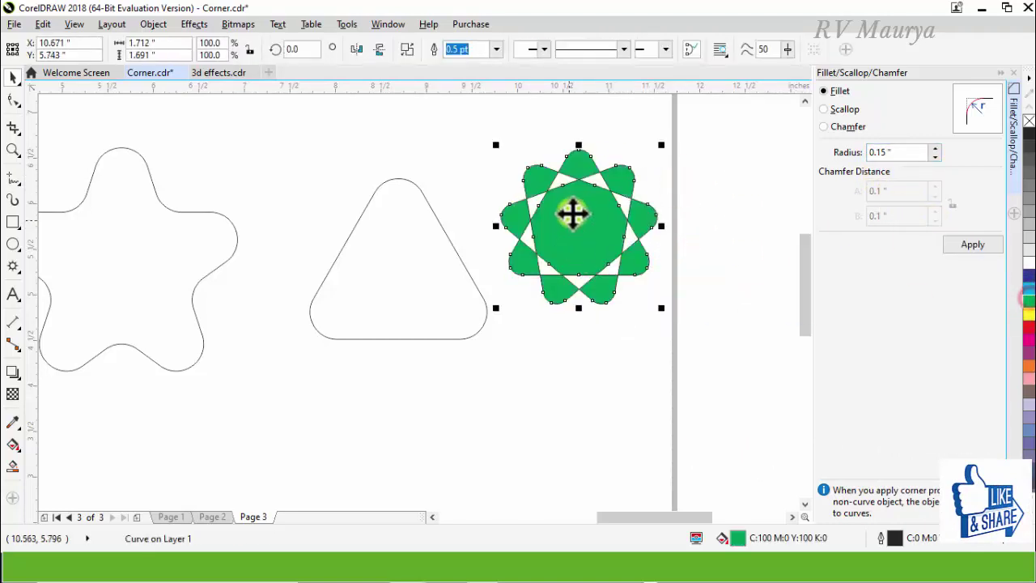
Draw a five-pointed star about 2.34 in wide and move it directly below the green complex star.
click(19, 275)
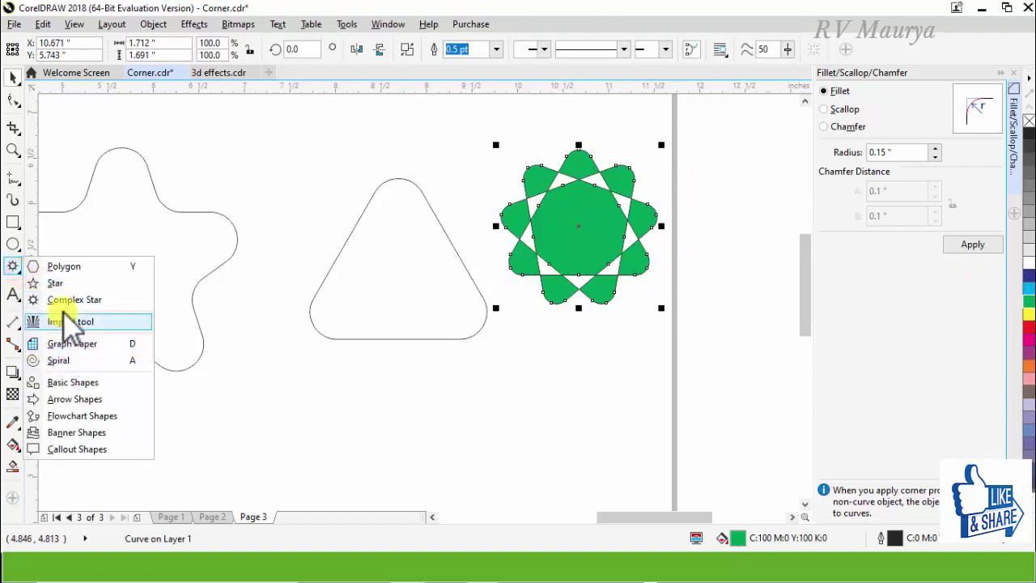
click(61, 283)
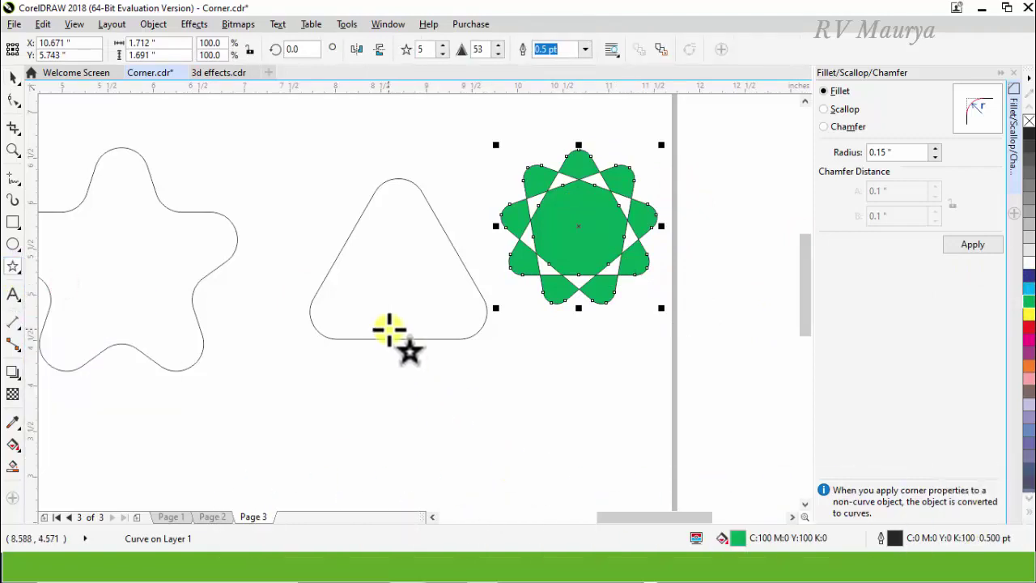
drag(266, 181, 397, 387)
key(space)
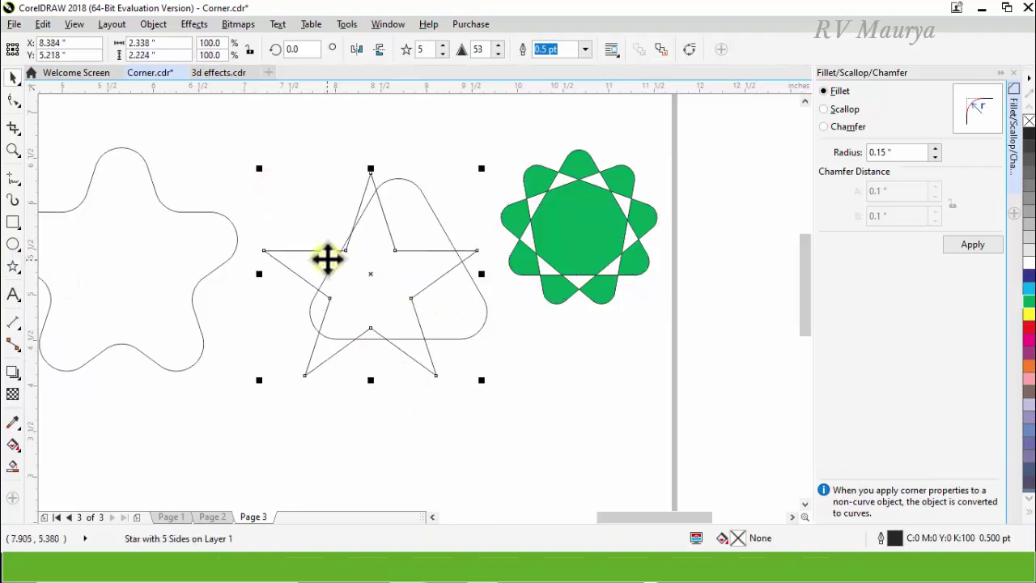
mouse_move(326, 254)
mouse_down()
mouse_move(389, 368)
mouse_move(563, 468)
mouse_up()
Try a scallop with a 0.1 in radius on the five-pointed star's corners and undo it.
click(842, 108)
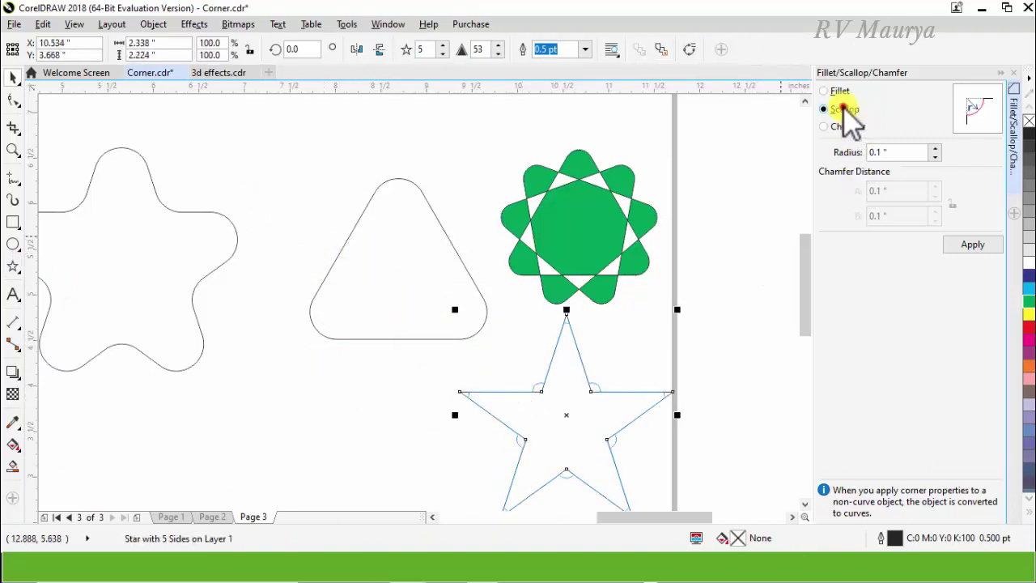
click(969, 244)
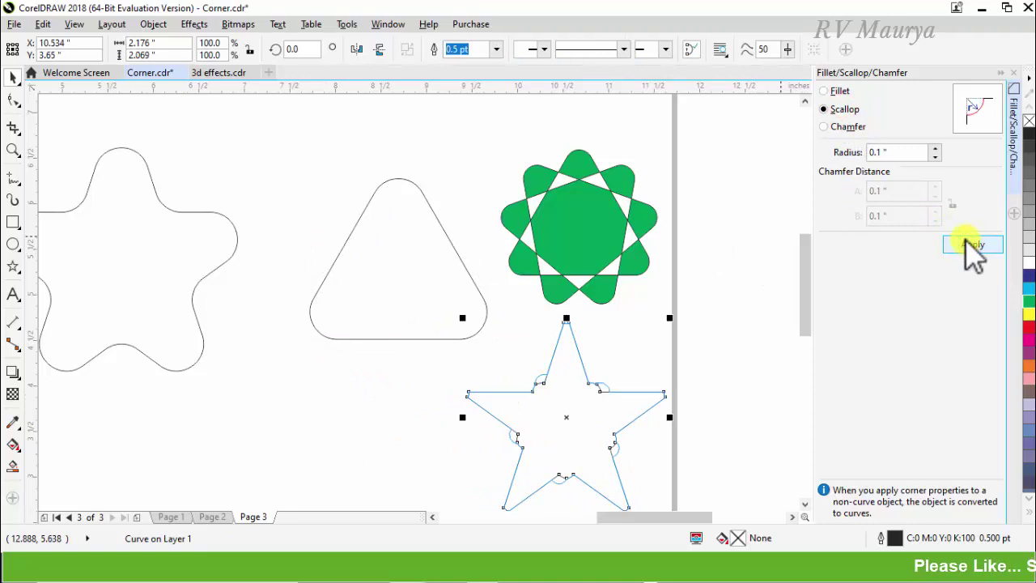
click(972, 244)
click(590, 393)
drag(587, 379, 520, 428)
key(Escape)
key(ctrl+z)
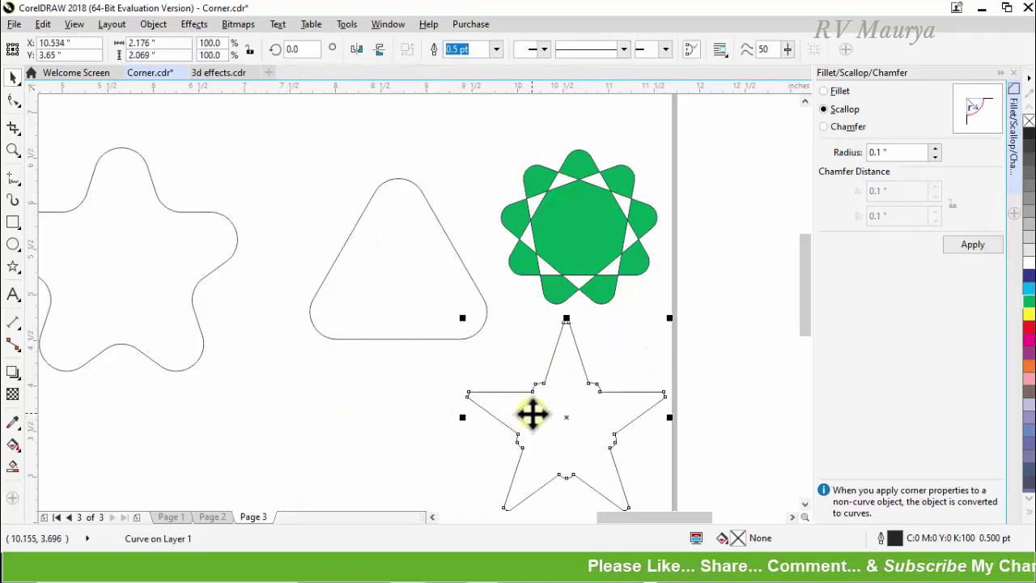
key(ctrl+z)
Move the five-pointed star below the triangle and chamfer its corners with 0.1 in for both distances.
drag(567, 400, 461, 427)
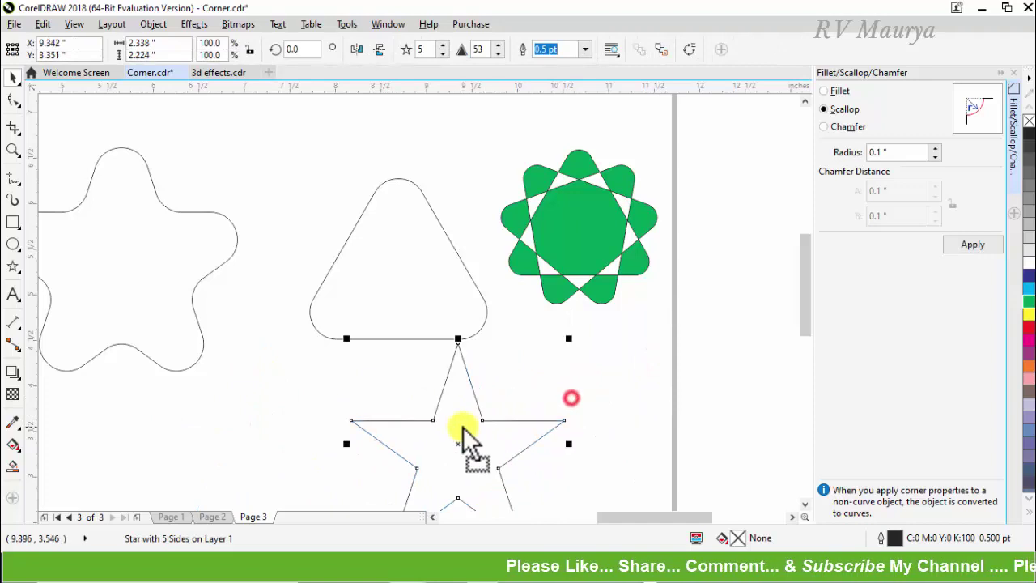
click(846, 127)
click(972, 245)
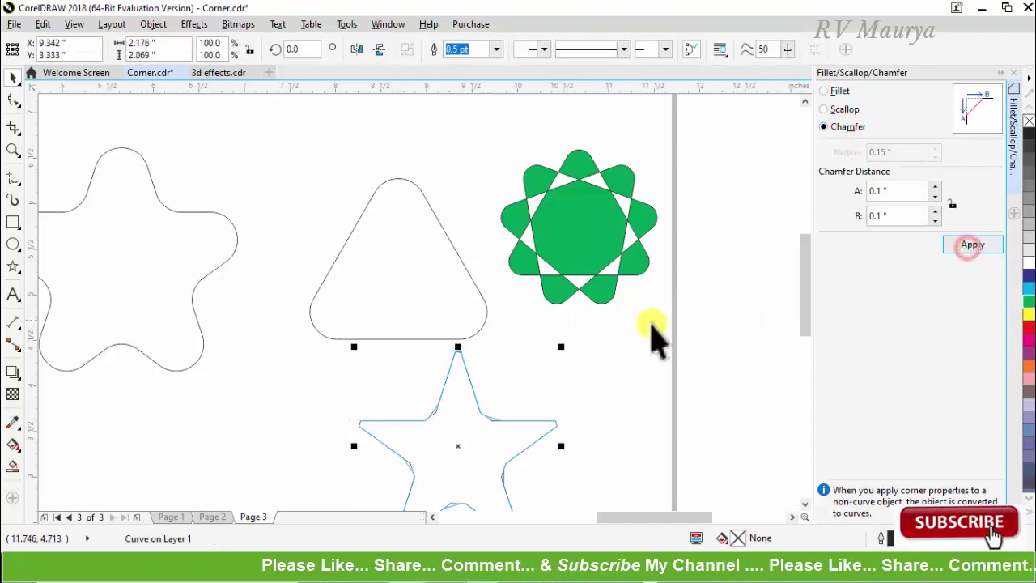
scroll(627, 255, down, 3)
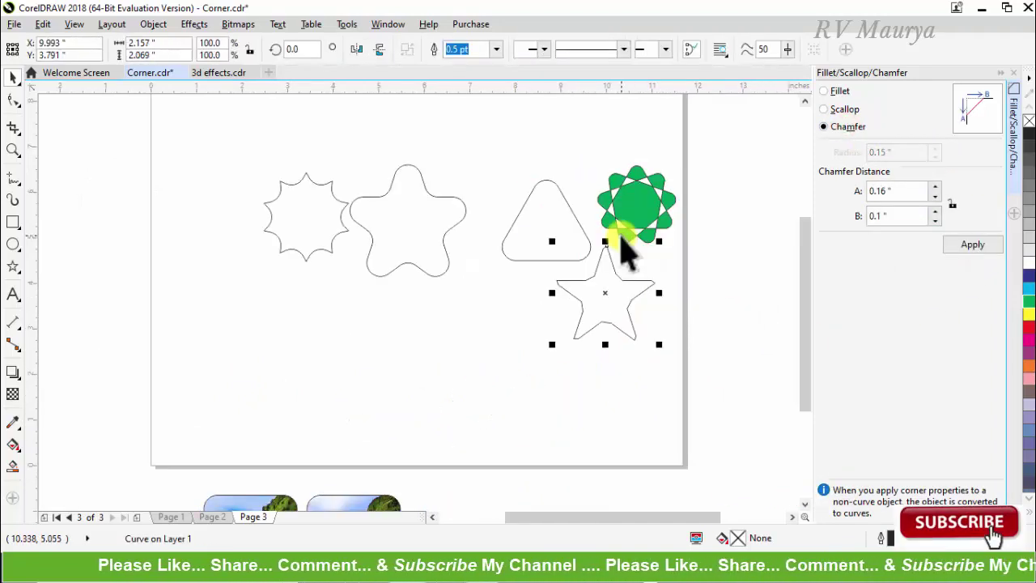